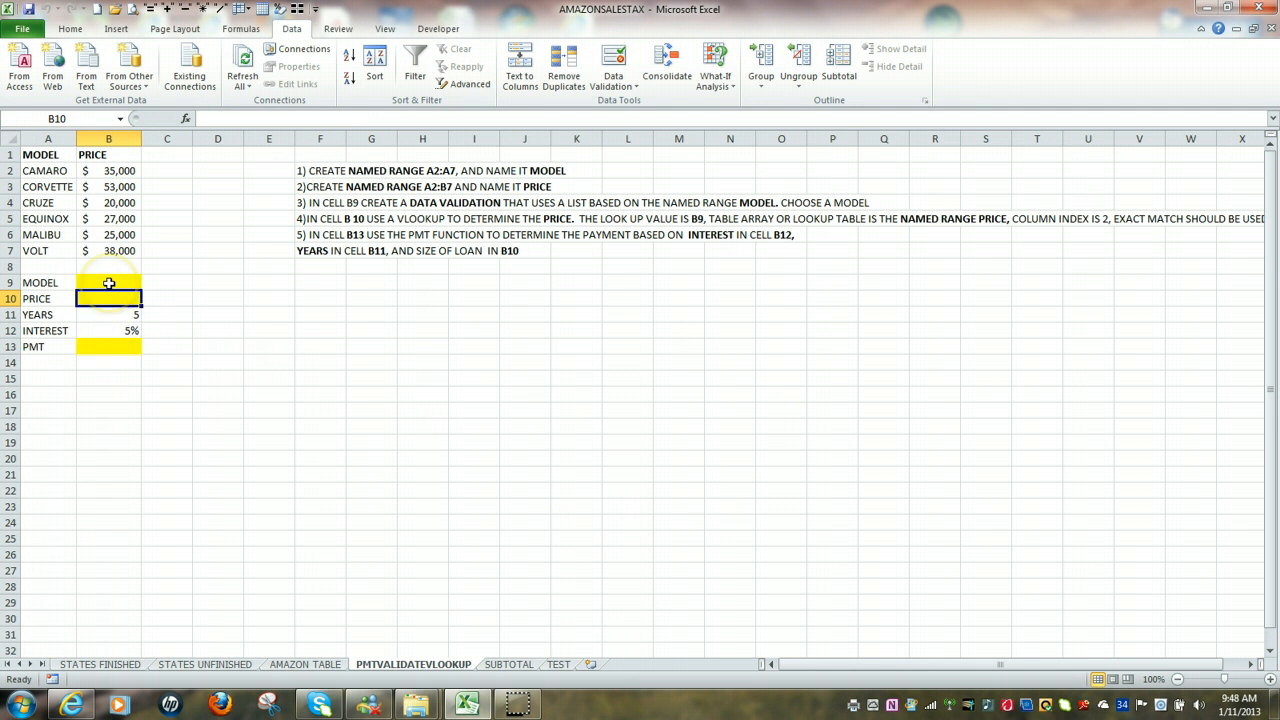
{"action": "left_click", "coordinate": [110, 283]}
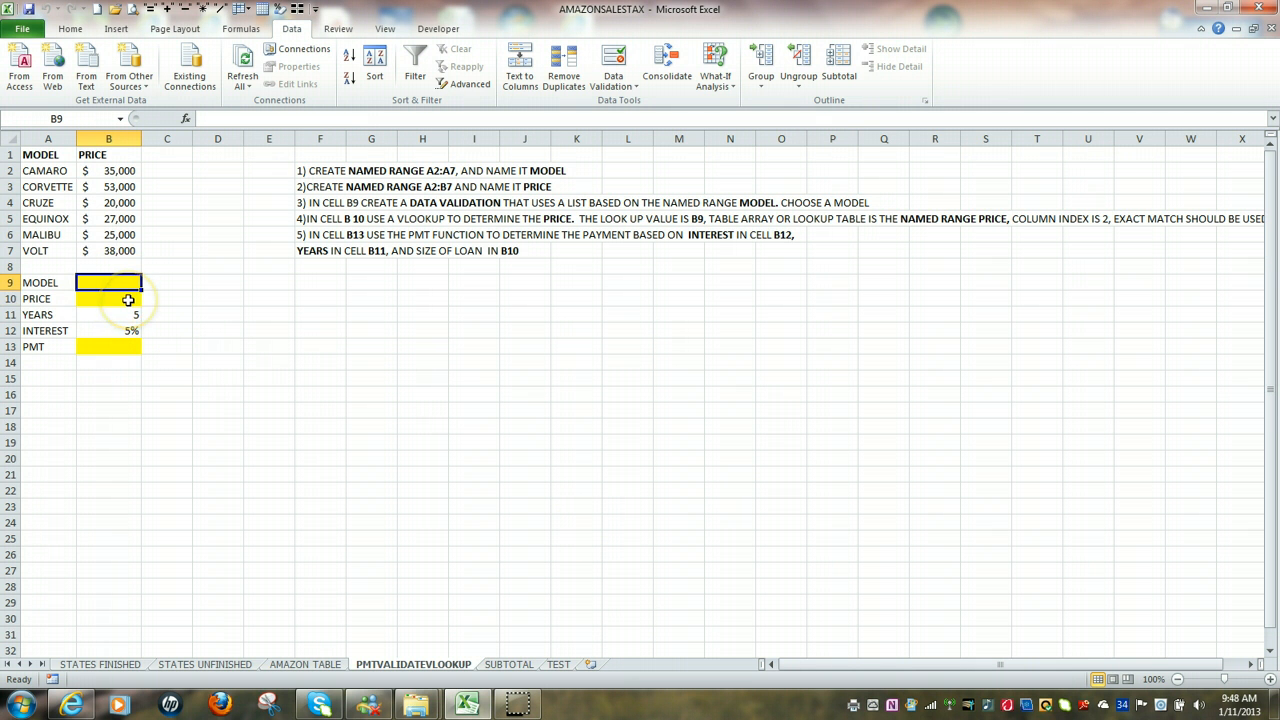
{"action": "left_click", "coordinate": [128, 299]}
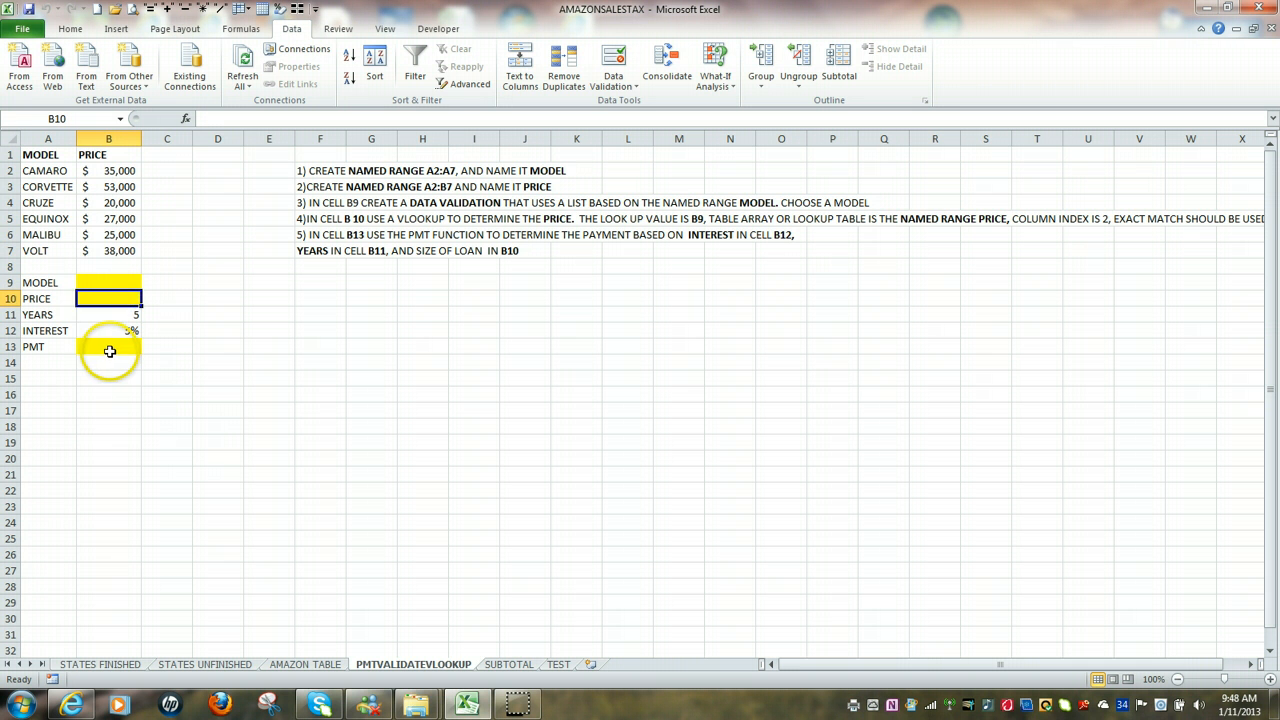
{"action": "left_click", "coordinate": [107, 347]}
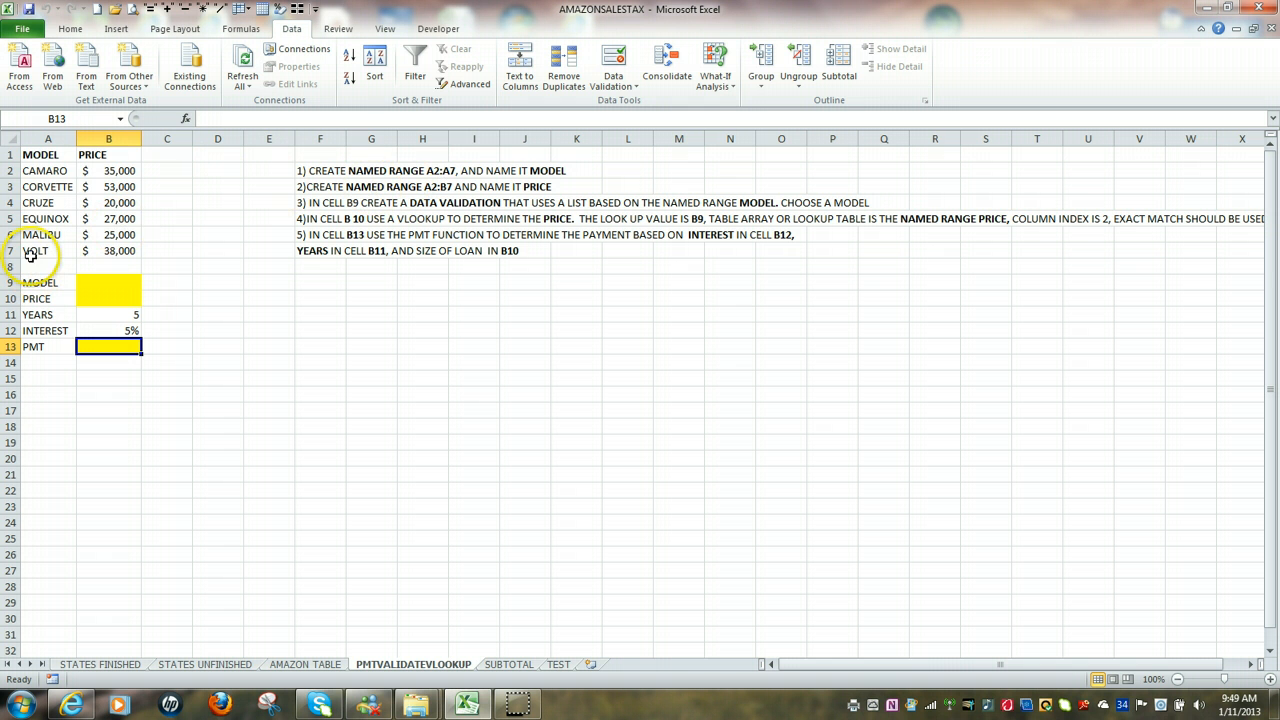
- Name the range A2:A7 MODEL and recall it by name to check which cells it covers
{"action": "left_click", "coordinate": [42, 171]}
{"action": "left_click_drag", "start_coordinate": [42, 171], "coordinate": [33, 251]}
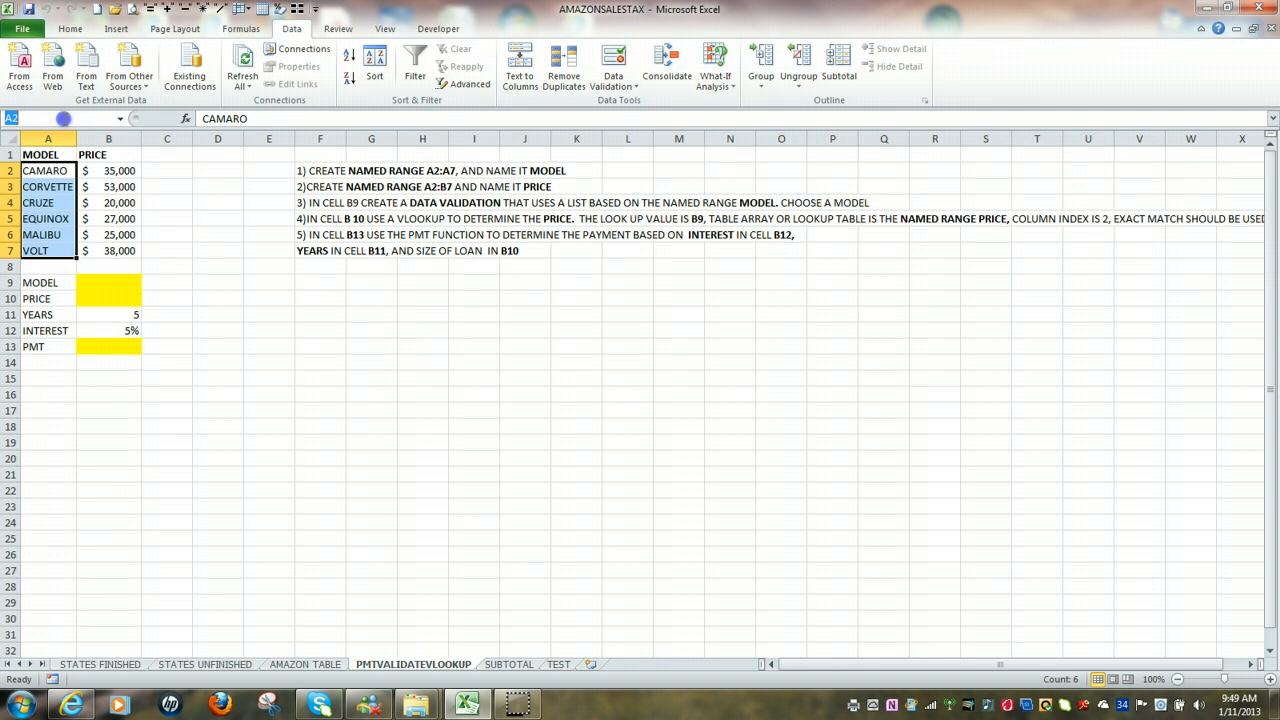
{"action": "left_click", "coordinate": [60, 118]}
{"action": "type", "text": "MODEL"}
{"action": "key", "text": "Return"}
{"action": "left_click", "coordinate": [170, 212]}
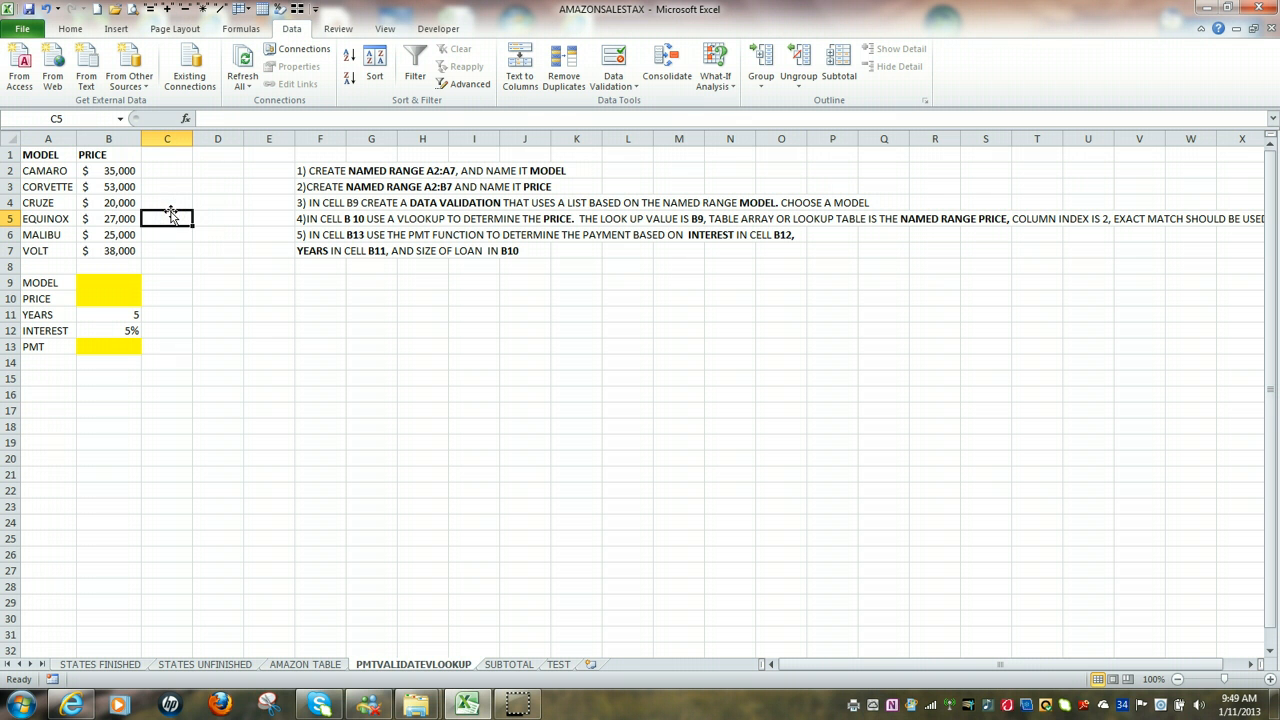
{"action": "left_click", "coordinate": [119, 122]}
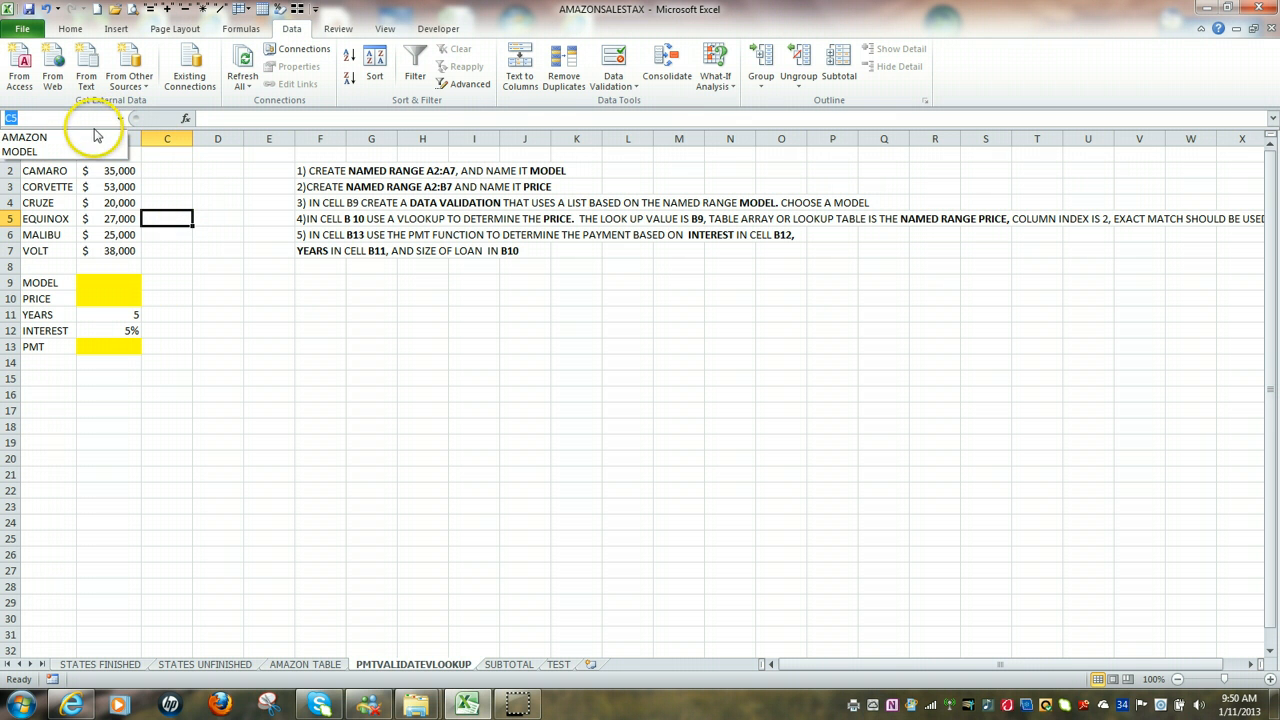
{"action": "left_click", "coordinate": [62, 151]}
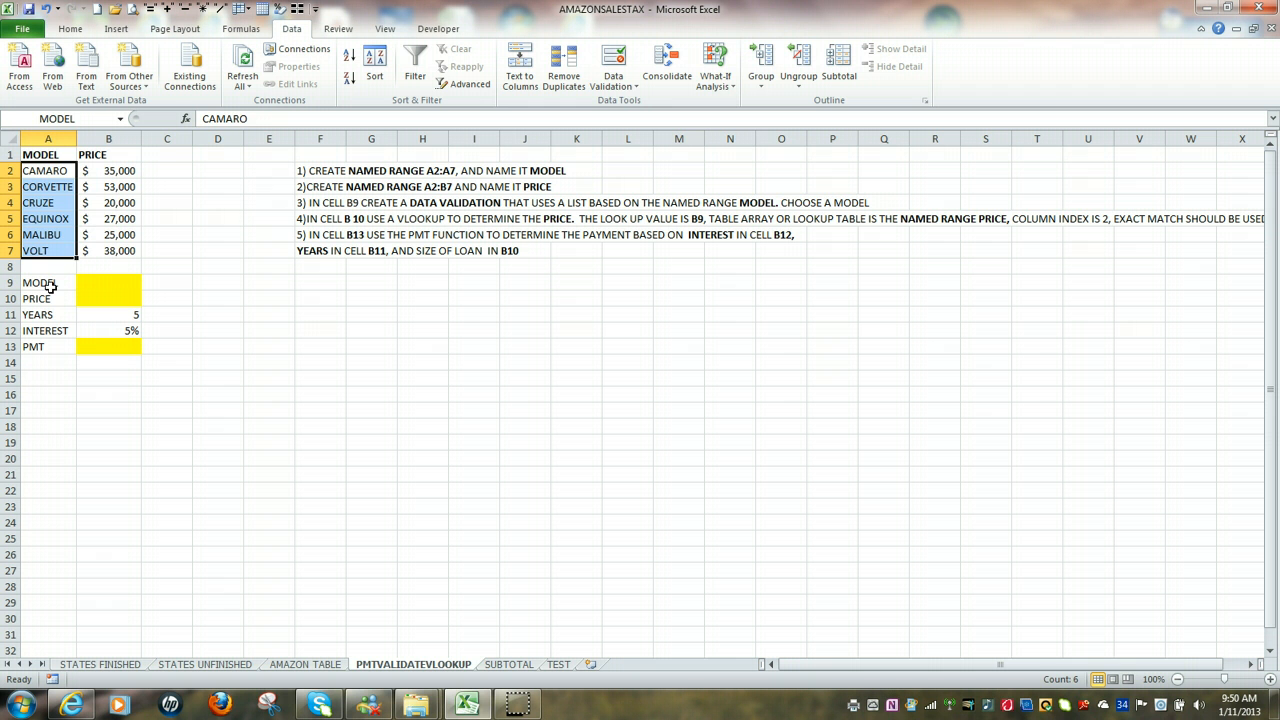
{"action": "left_click", "coordinate": [221, 203]}
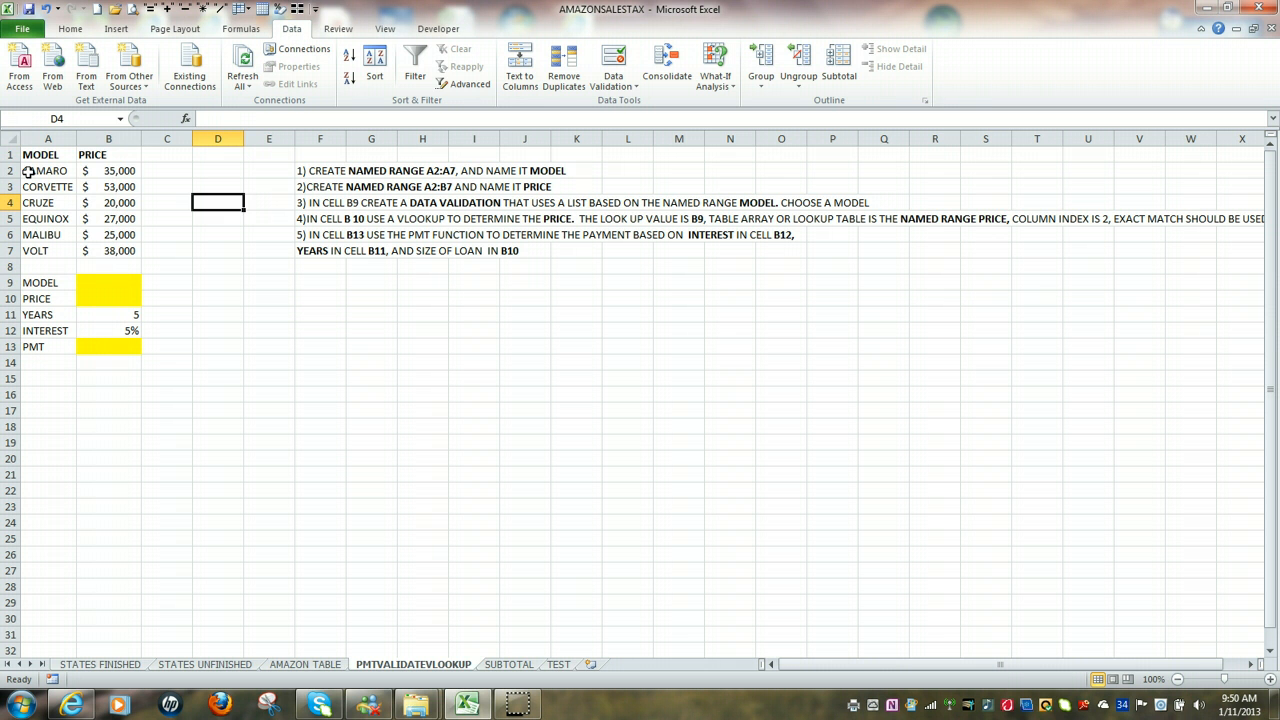
- Name the range A2:B7 PRICE and recall it by name to check its extent
{"action": "left_click_drag", "start_coordinate": [29, 171], "coordinate": [108, 250]}
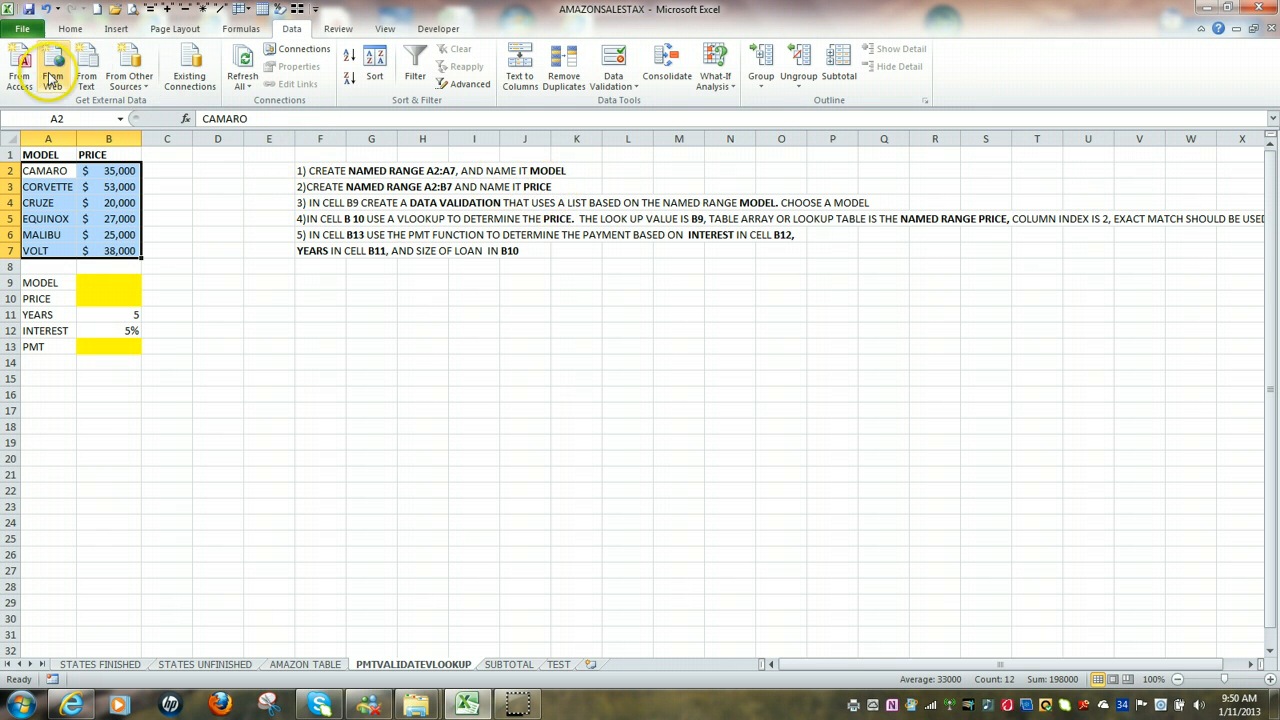
{"action": "left_click", "coordinate": [46, 113]}
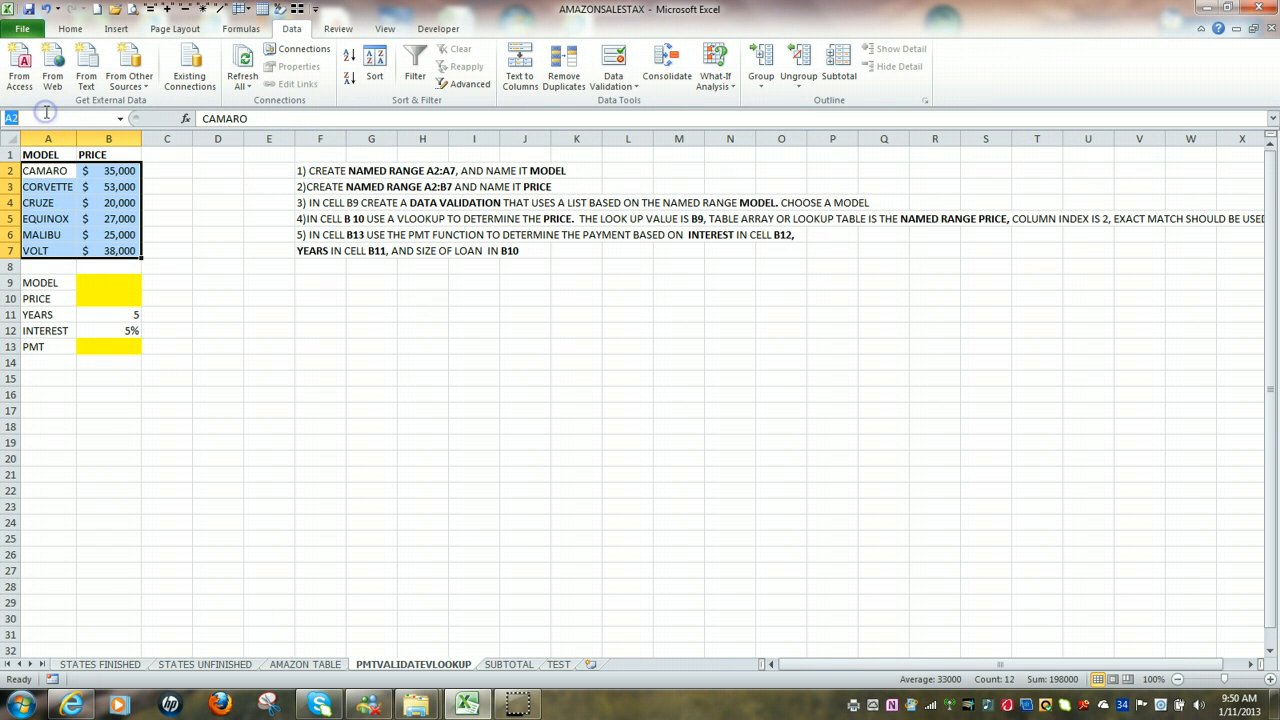
{"action": "type", "text": "PRICE"}
{"action": "key", "text": "Return"}
{"action": "left_click", "coordinate": [168, 186]}
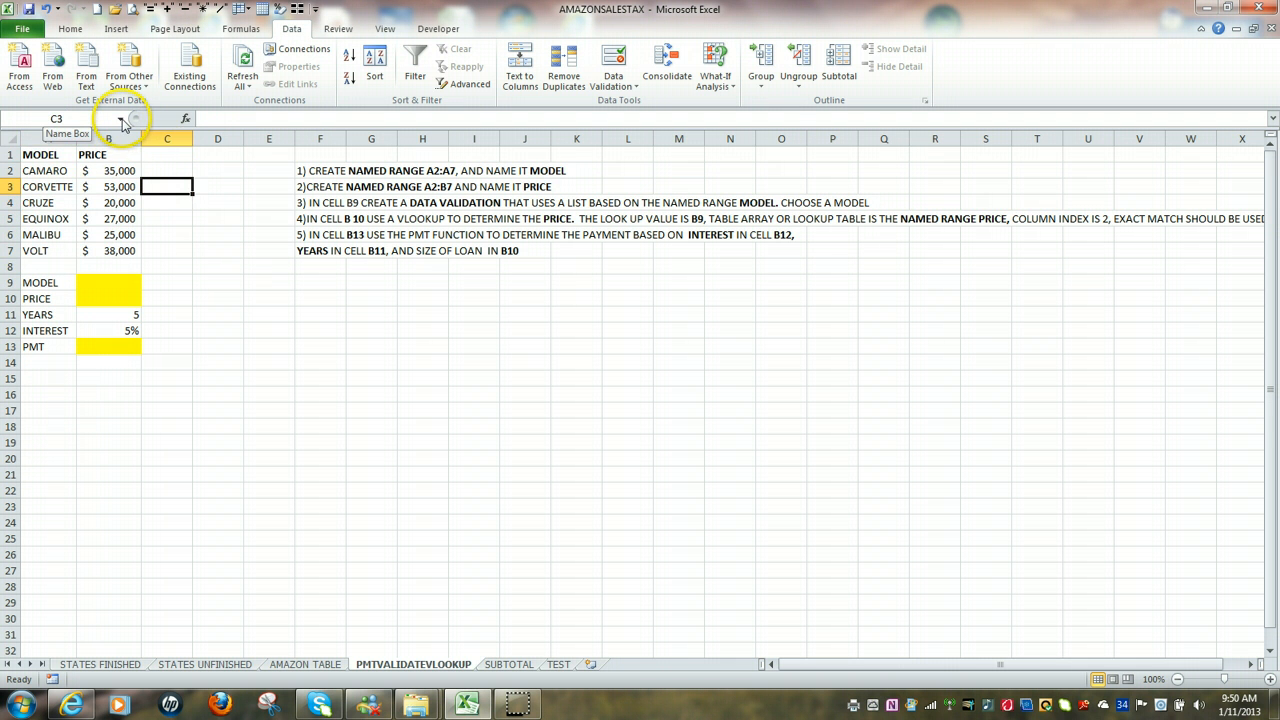
{"action": "left_click", "coordinate": [121, 120]}
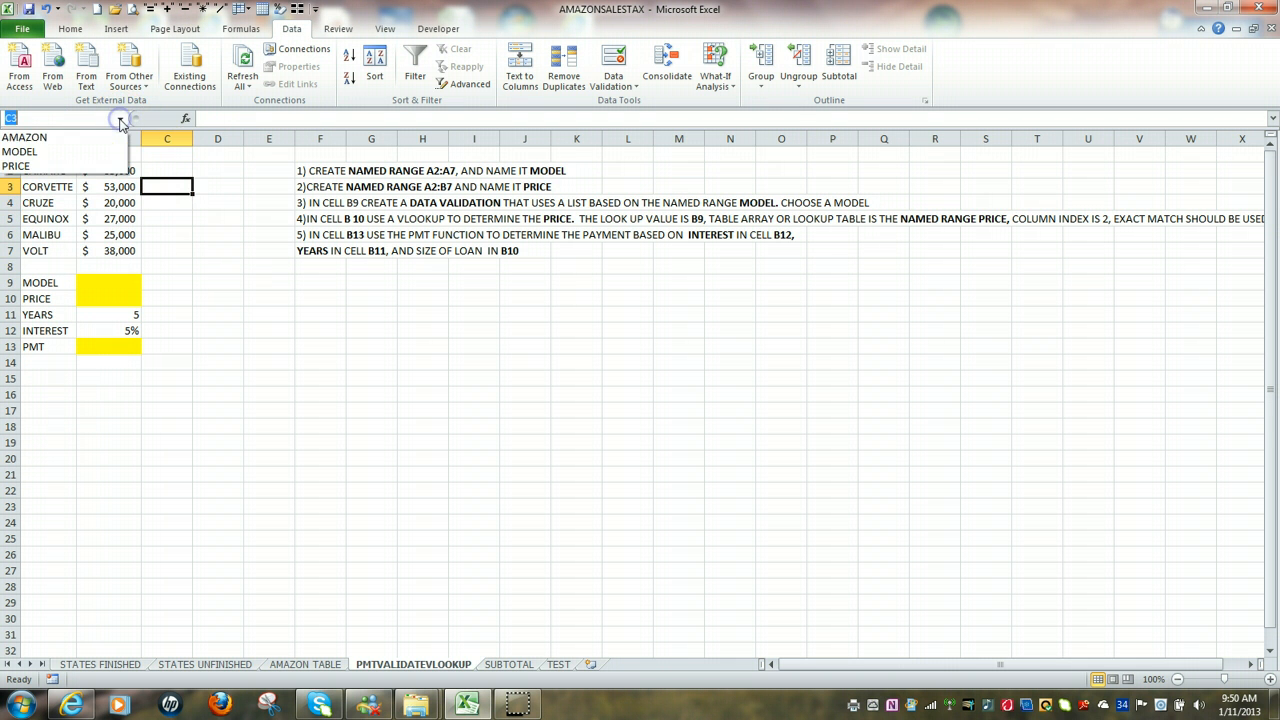
{"action": "left_click", "coordinate": [89, 165]}
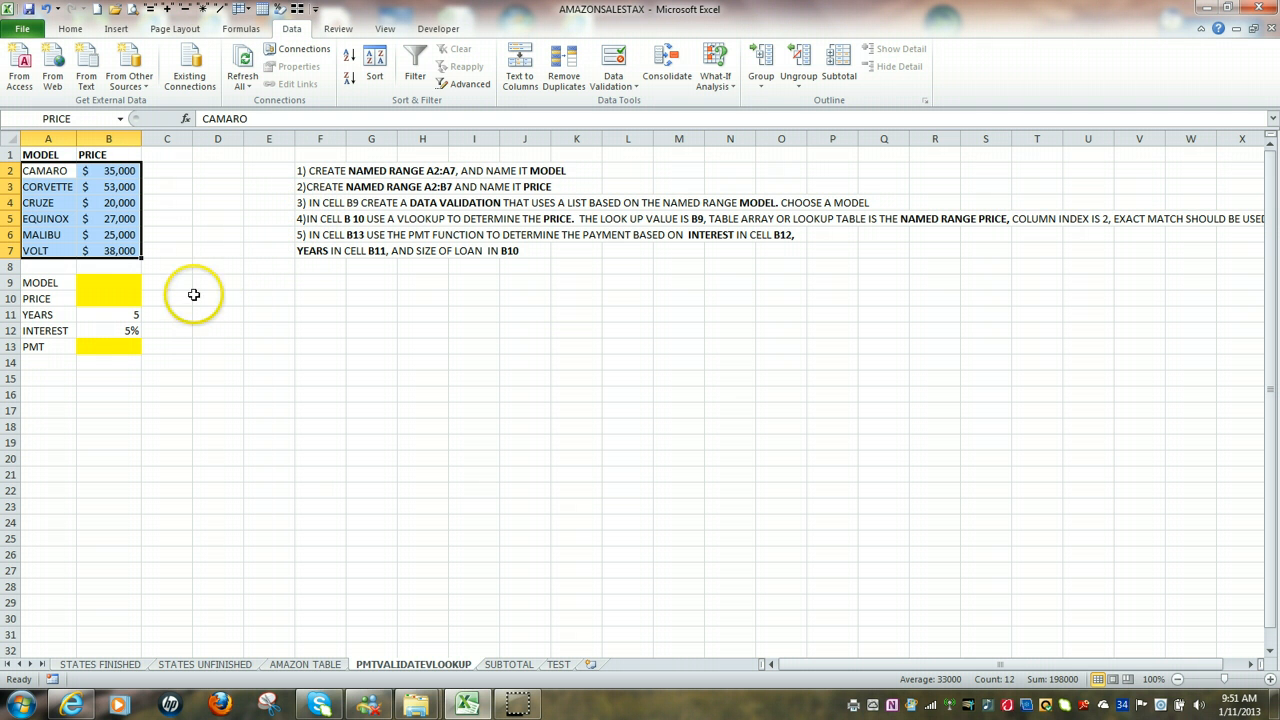
- Open the data validation settings for cell B9 and restrict its allowed entries to a list
{"action": "left_click", "coordinate": [102, 282]}
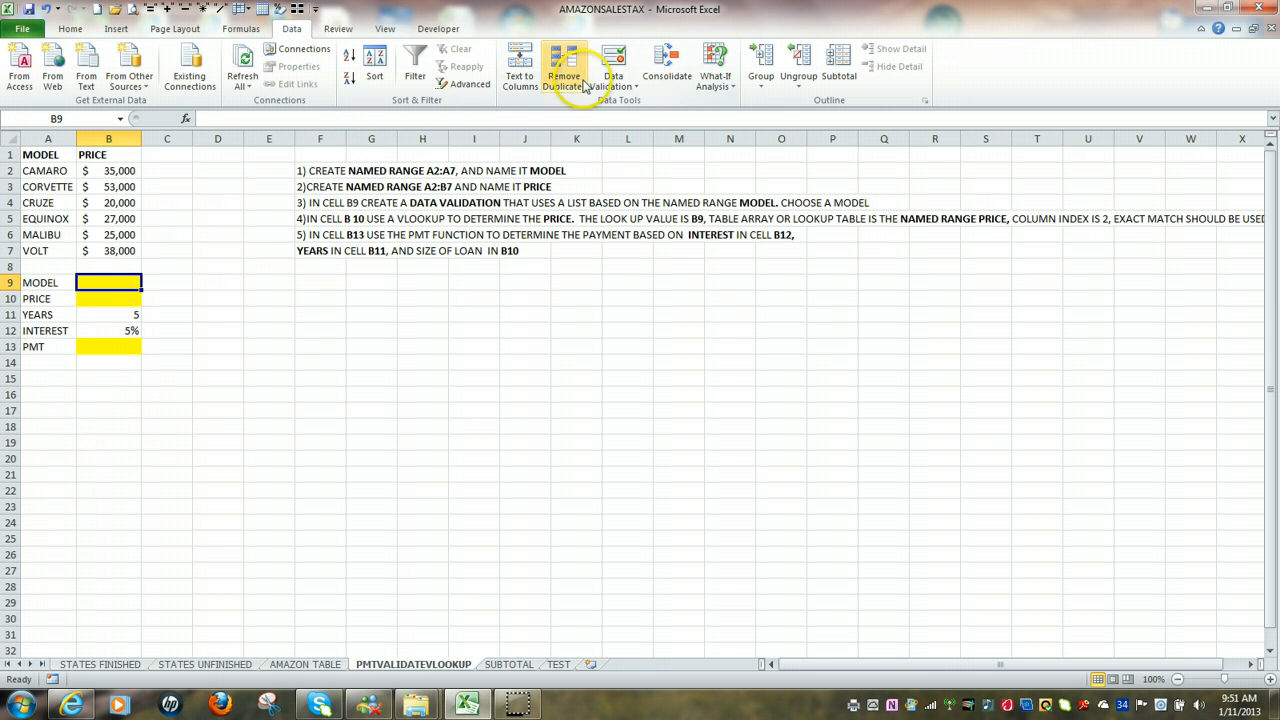
{"action": "left_click", "coordinate": [636, 88]}
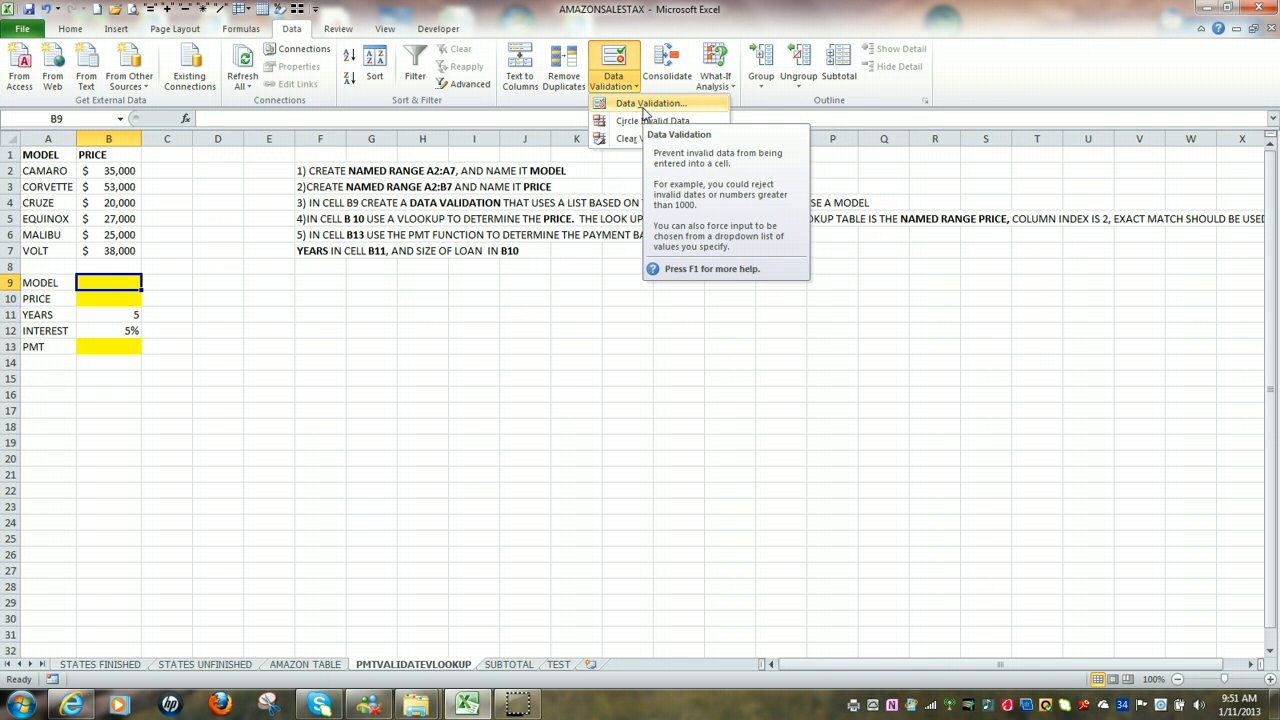
{"action": "left_click", "coordinate": [648, 104]}
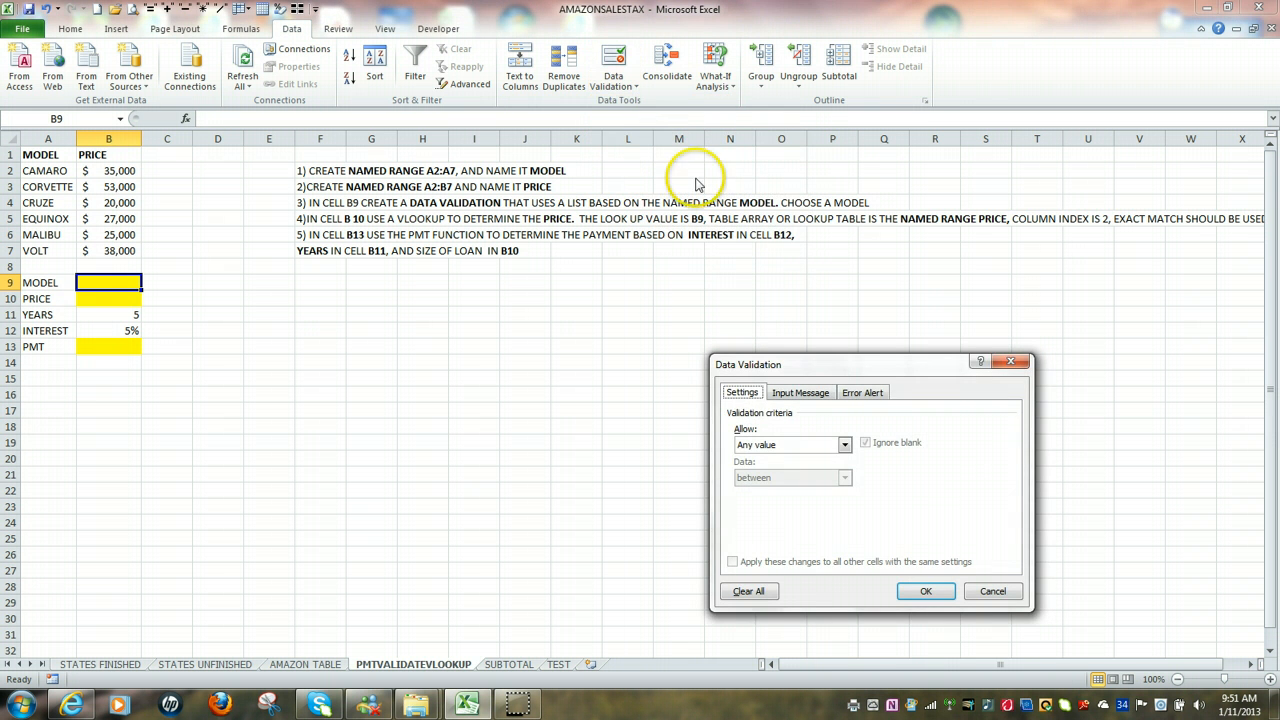
{"action": "left_click_drag", "start_coordinate": [866, 362], "coordinate": [817, 308]}
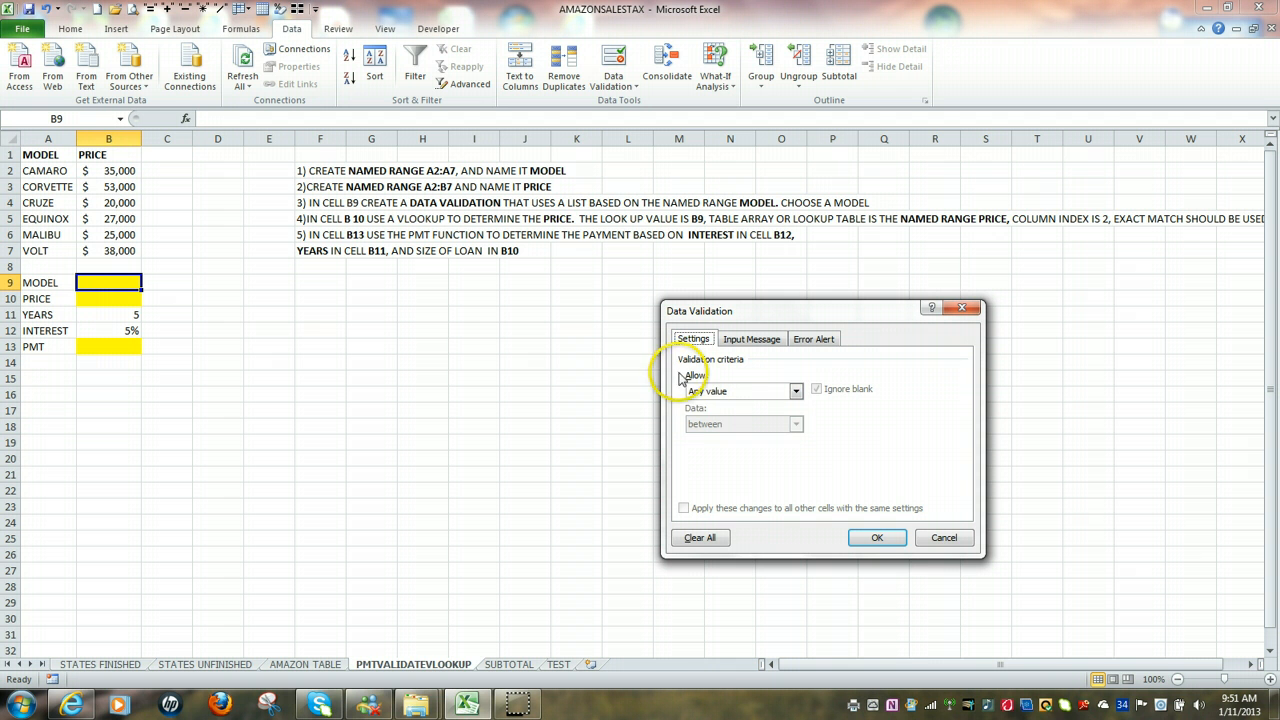
{"action": "left_click", "coordinate": [796, 392]}
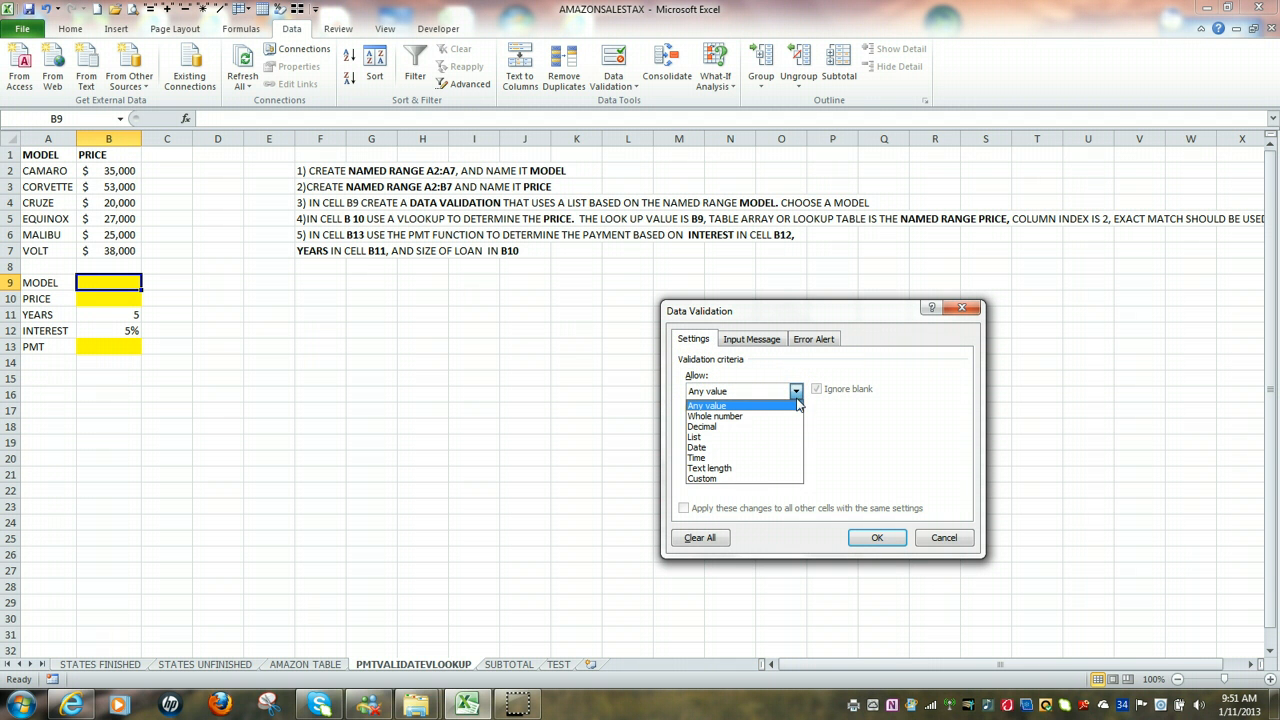
{"action": "left_click_drag", "start_coordinate": [799, 406], "coordinate": [770, 437]}
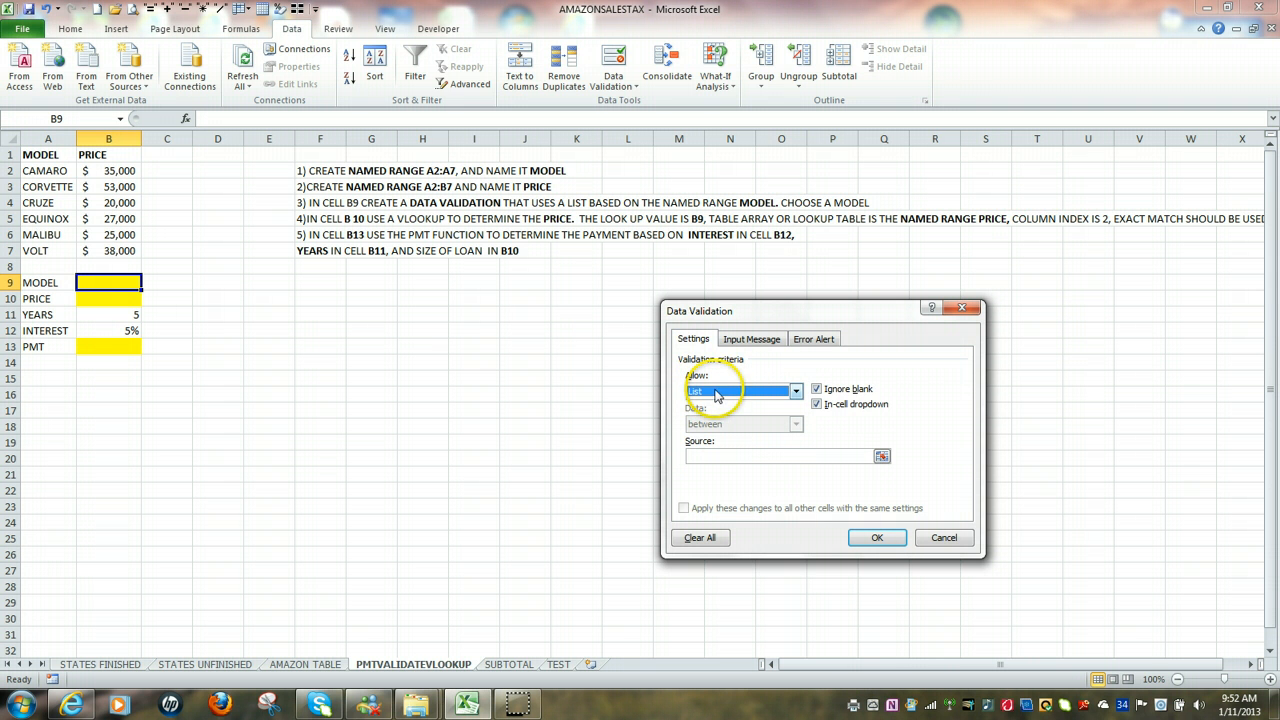
- Use the named range MODEL as the source of the validation list and apply the rule
{"action": "left_click", "coordinate": [714, 456]}
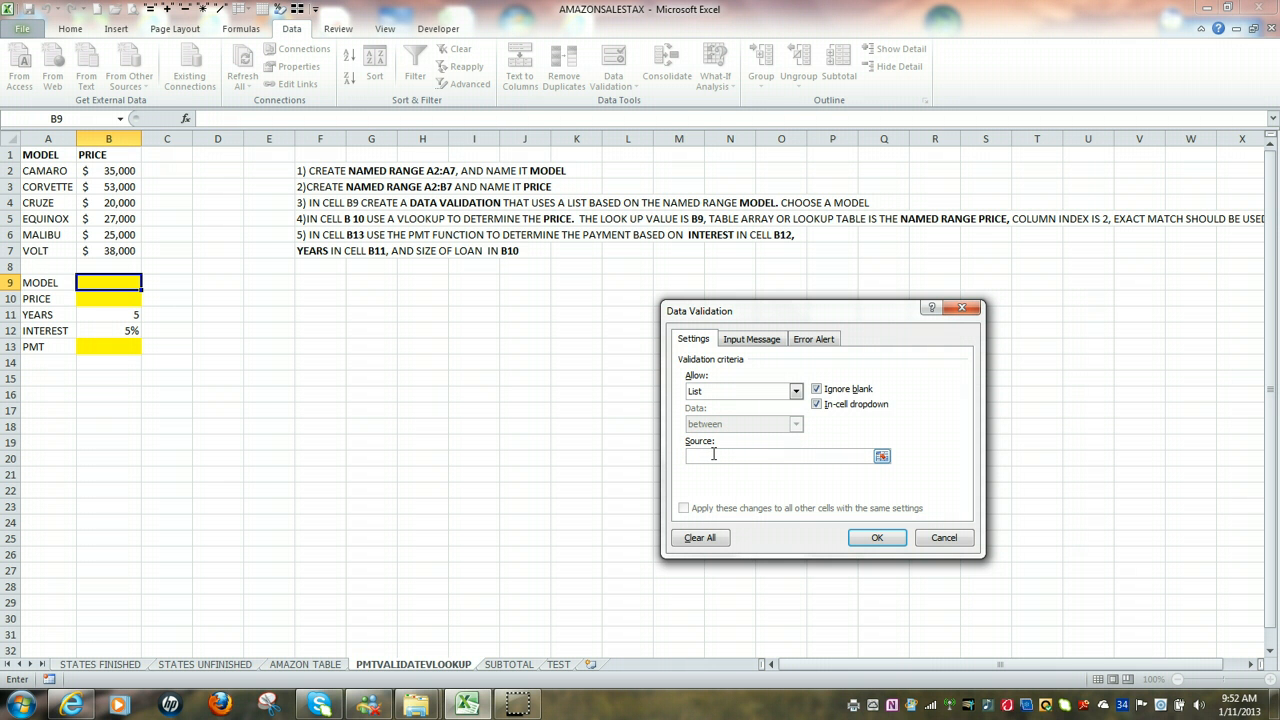
{"action": "key", "text": "F3"}
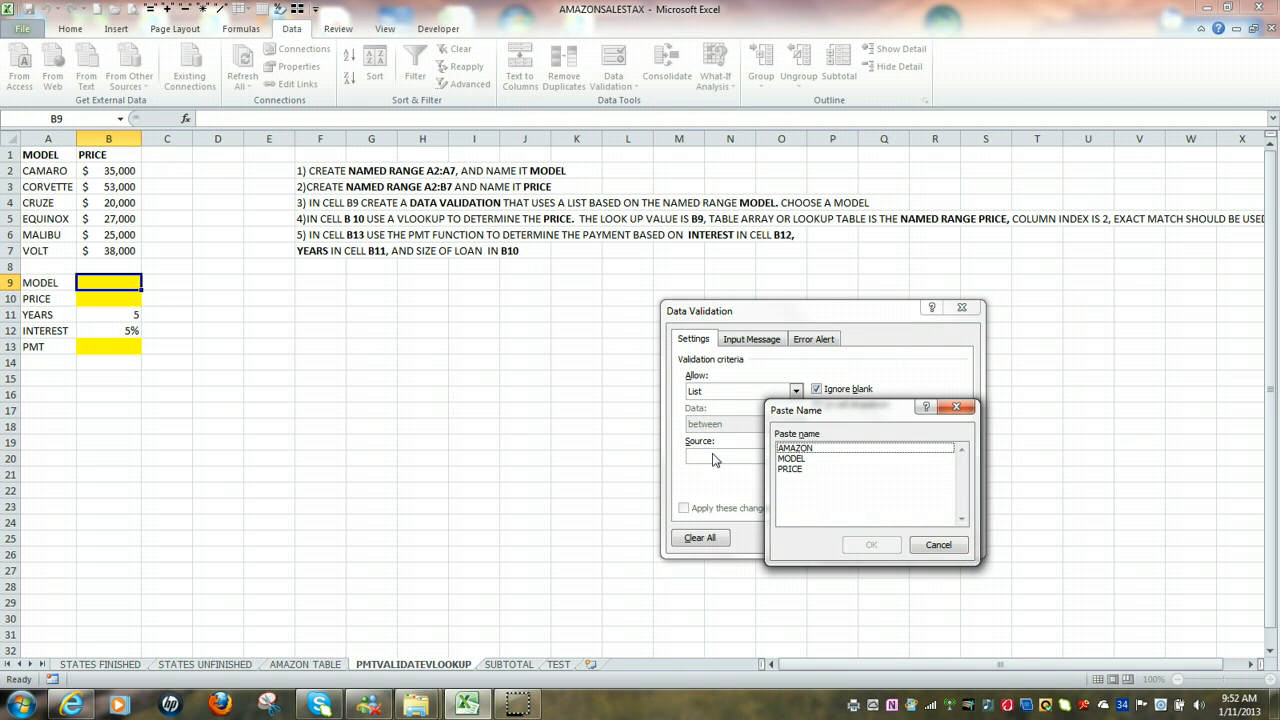
{"action": "left_click", "coordinate": [792, 459]}
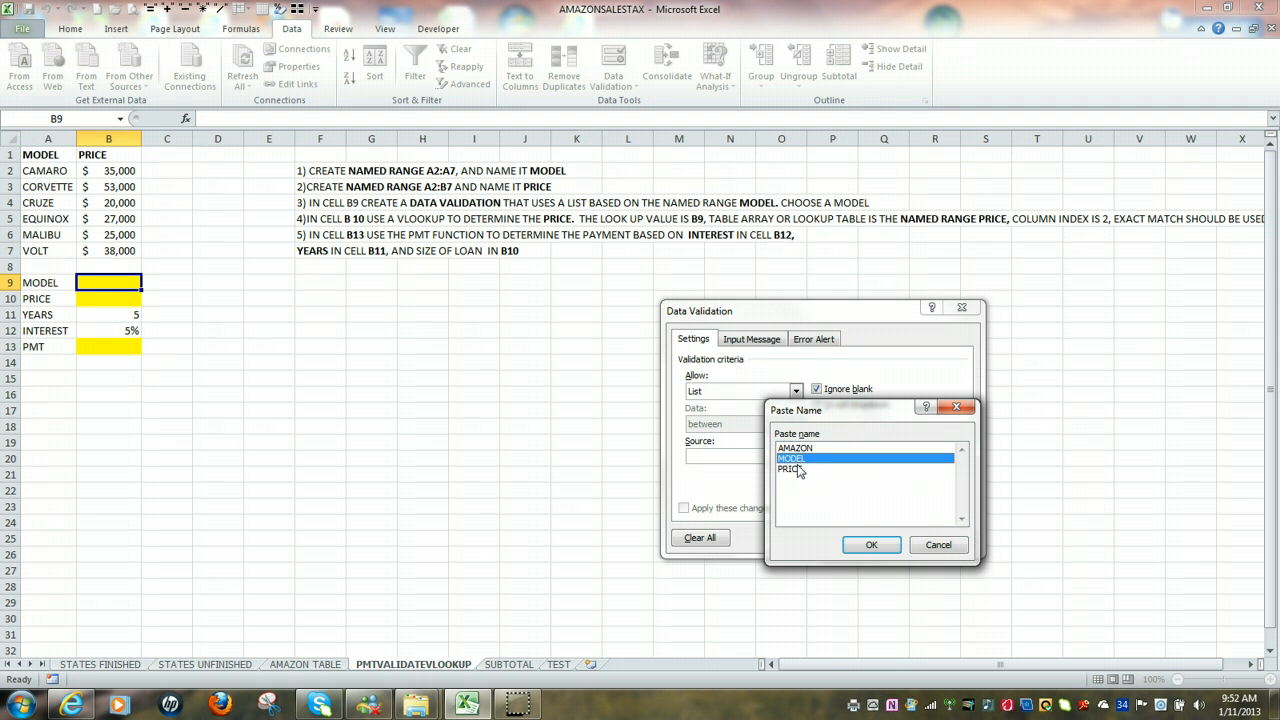
{"action": "left_click", "coordinate": [876, 545]}
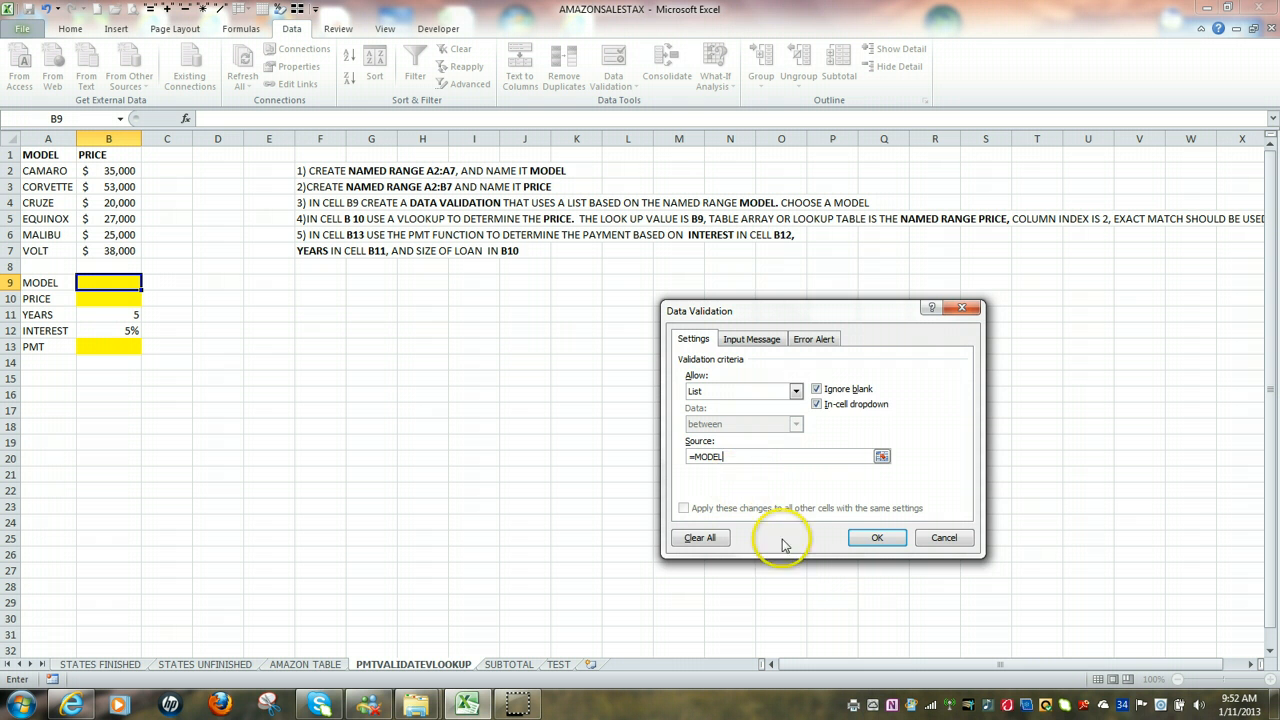
{"action": "left_click", "coordinate": [867, 537]}
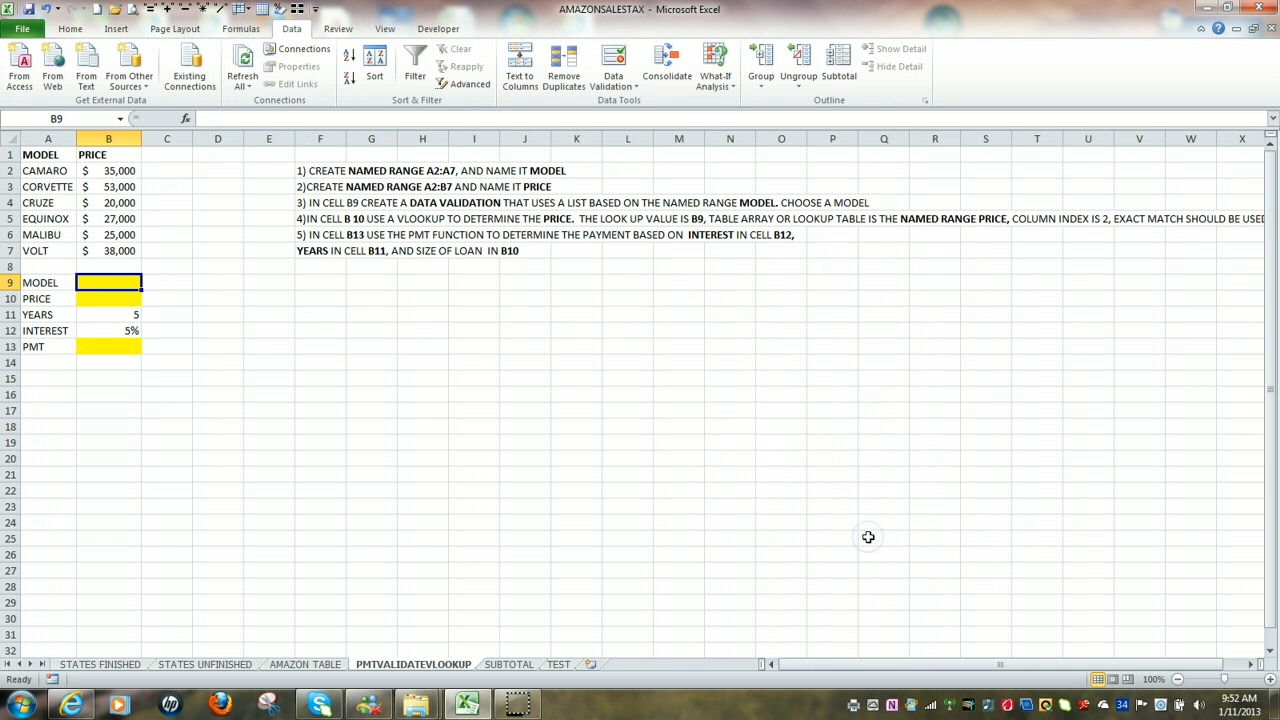
- Choose CORVETTE from the model list in cell B9, and change the choice to MALIBU
{"action": "left_click", "coordinate": [120, 279]}
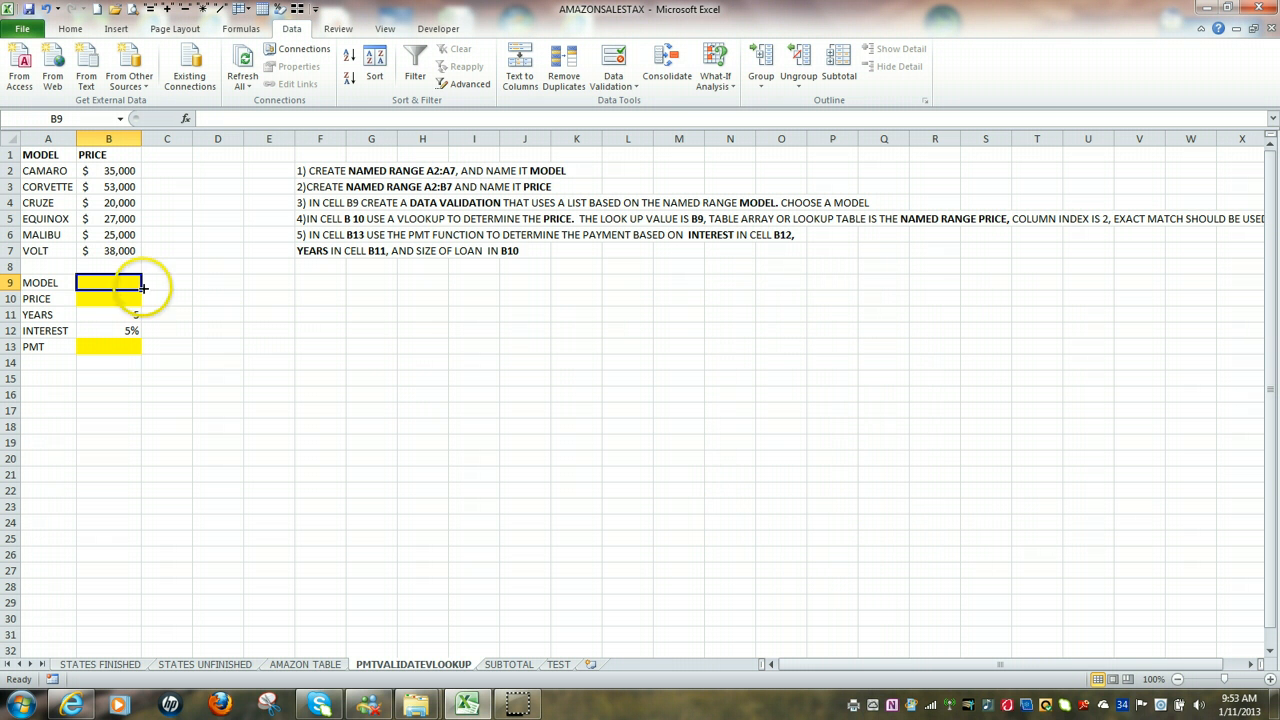
{"action": "left_click", "coordinate": [162, 280]}
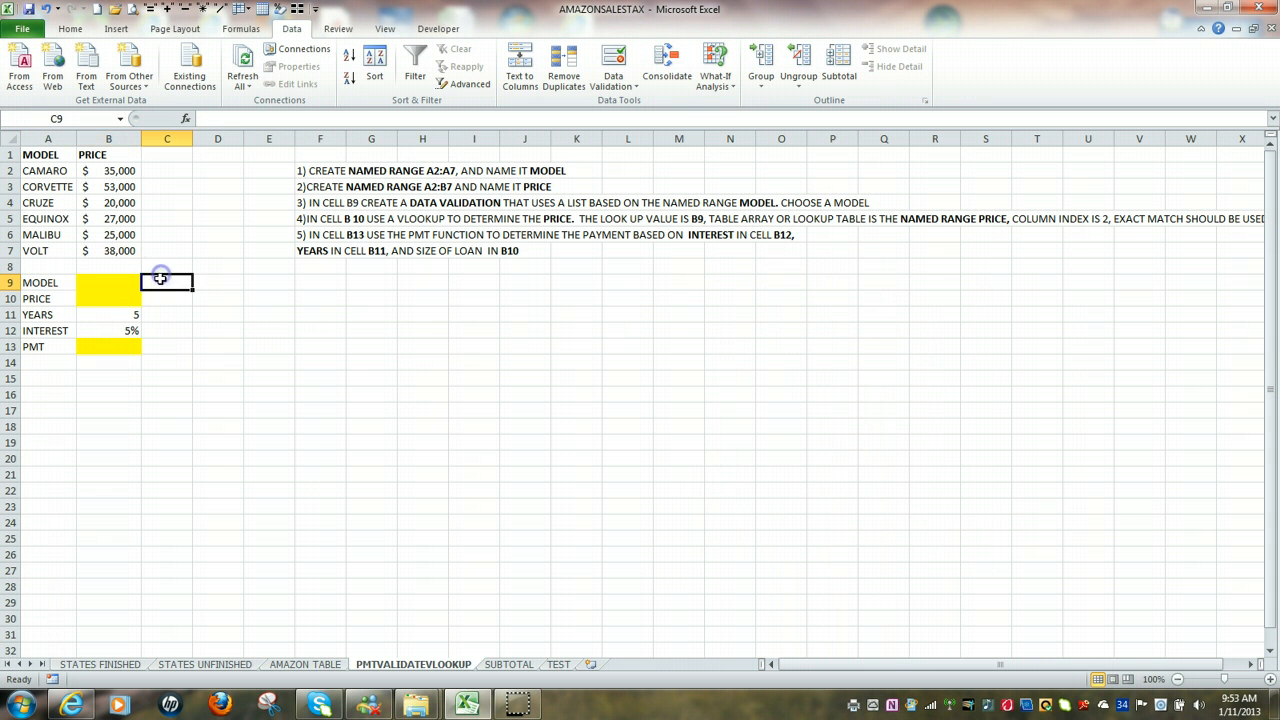
{"action": "left_click", "coordinate": [133, 282]}
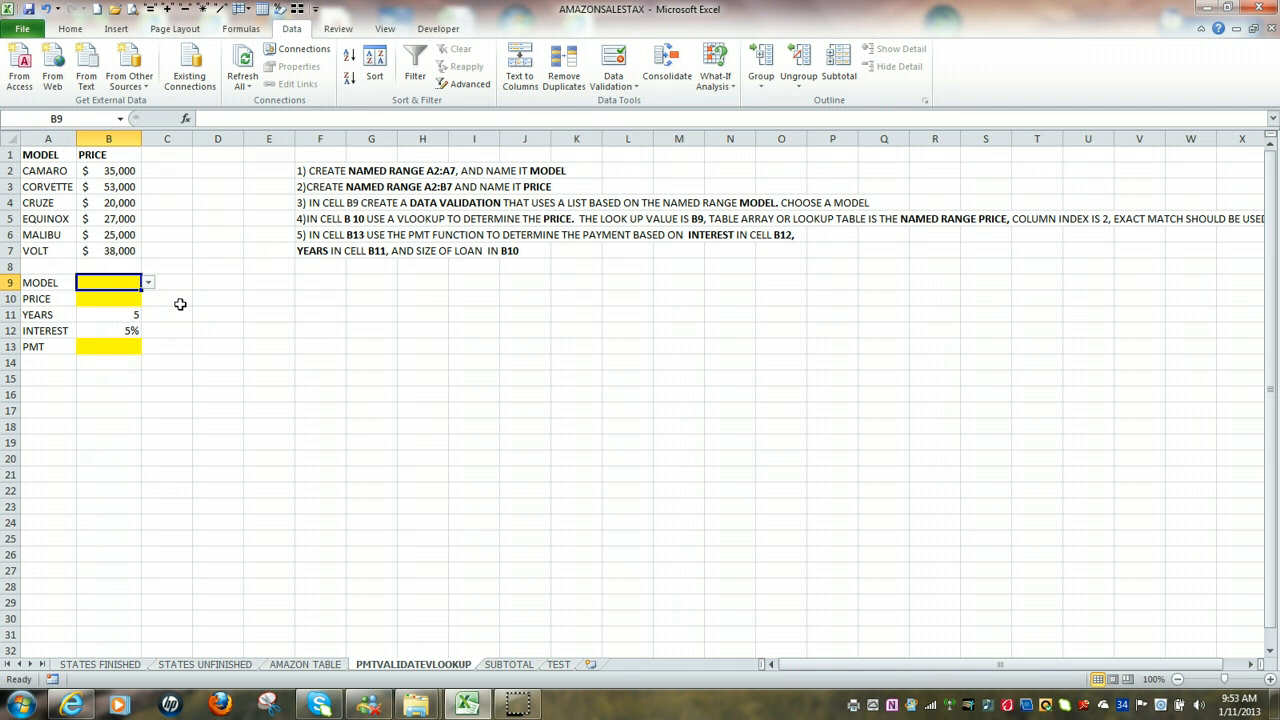
{"action": "key", "text": "alt+p"}
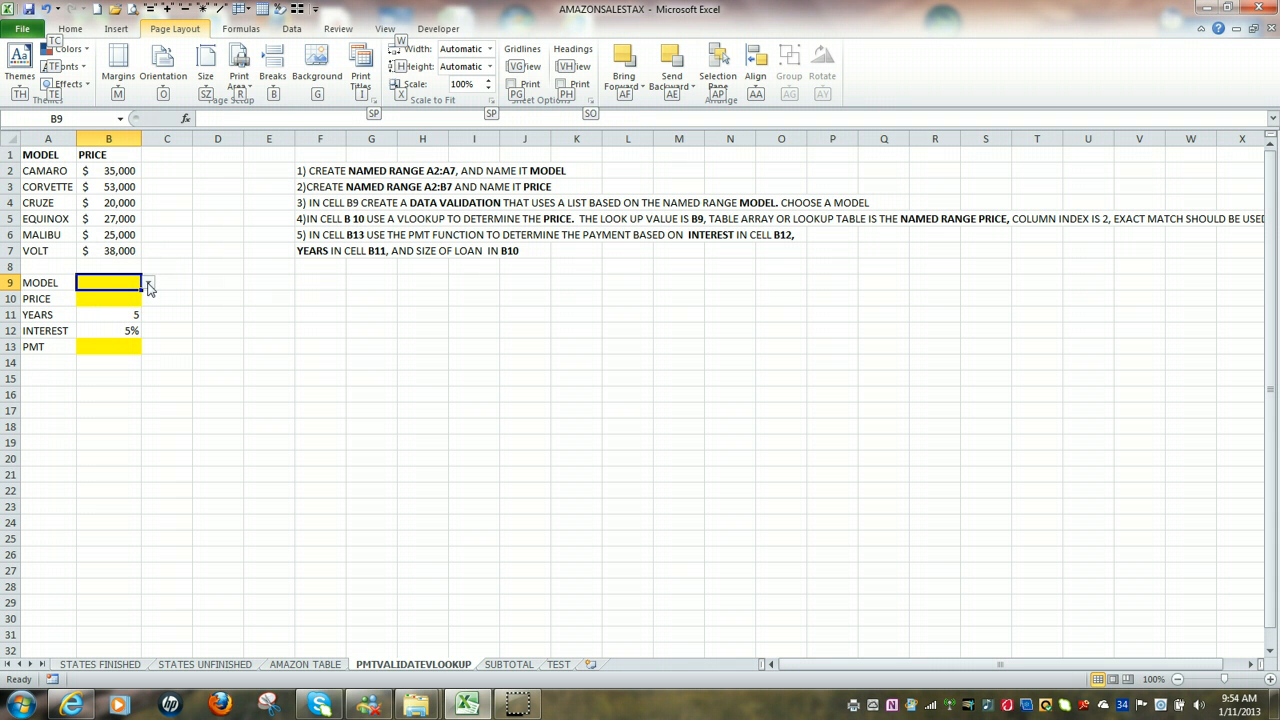
{"action": "left_click", "coordinate": [148, 286]}
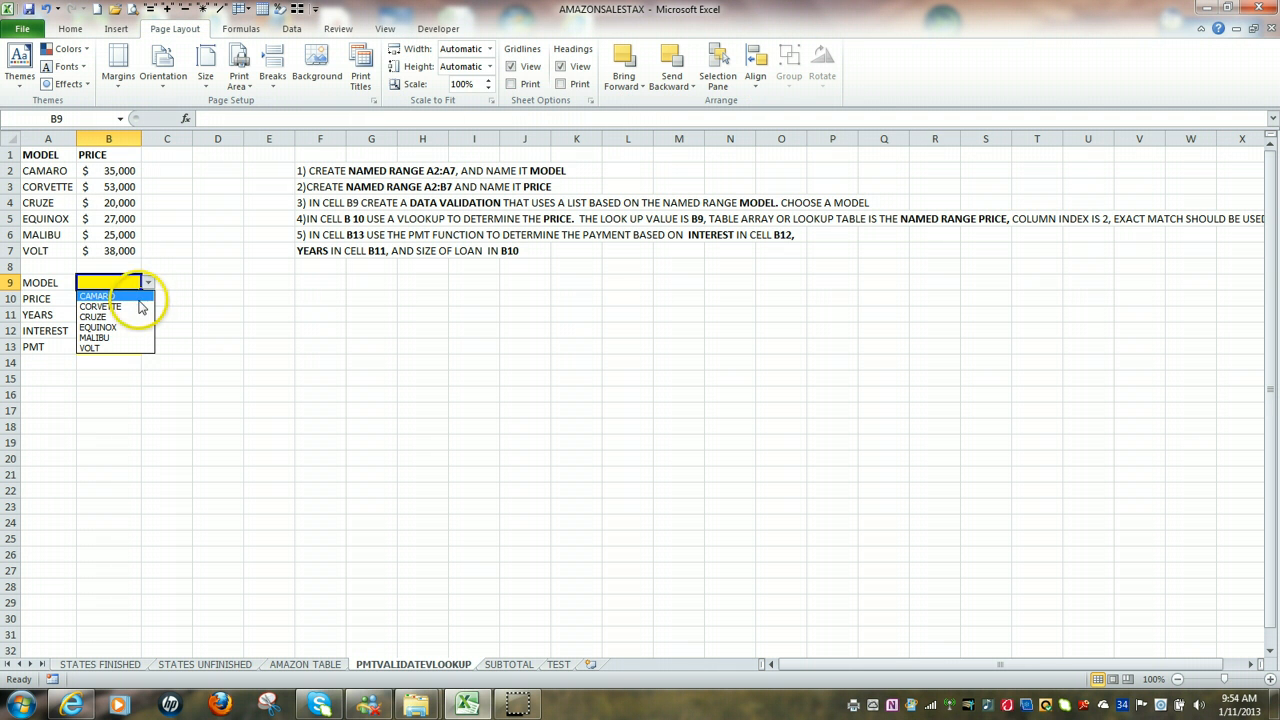
{"action": "left_click", "coordinate": [137, 313]}
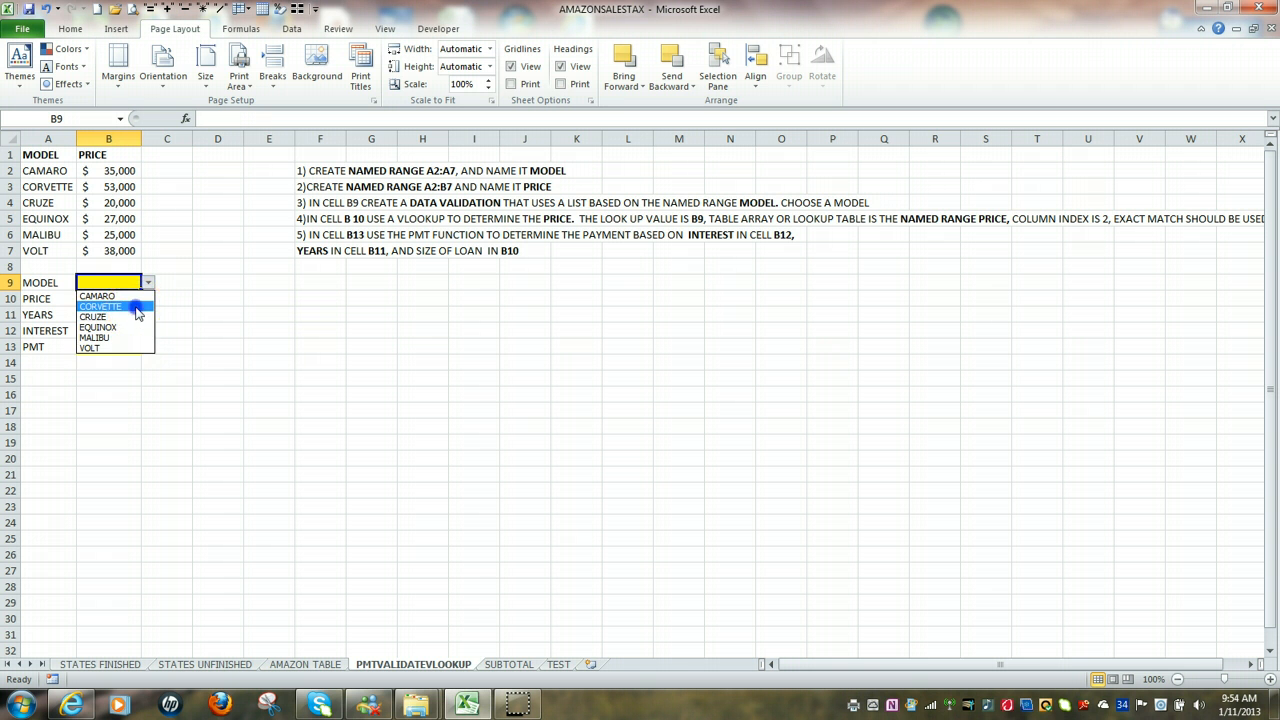
{"action": "left_click", "coordinate": [136, 309]}
{"action": "left_click", "coordinate": [148, 286]}
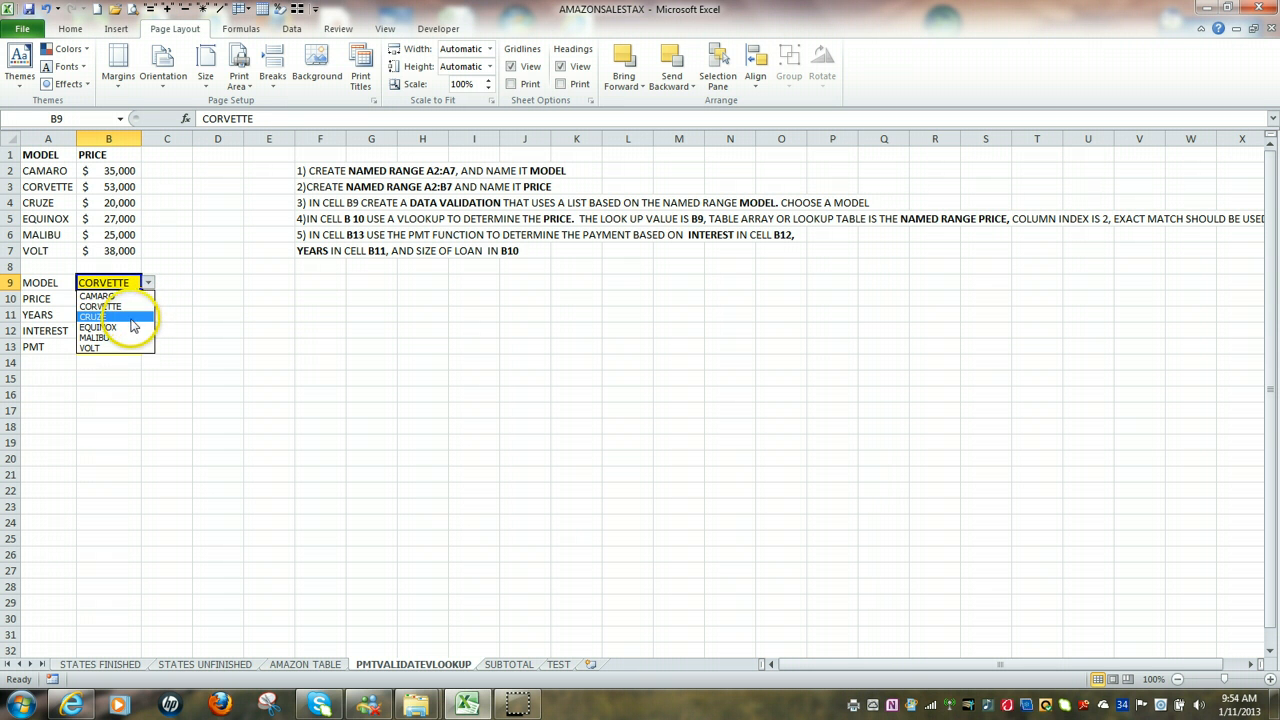
{"action": "left_click", "coordinate": [128, 340]}
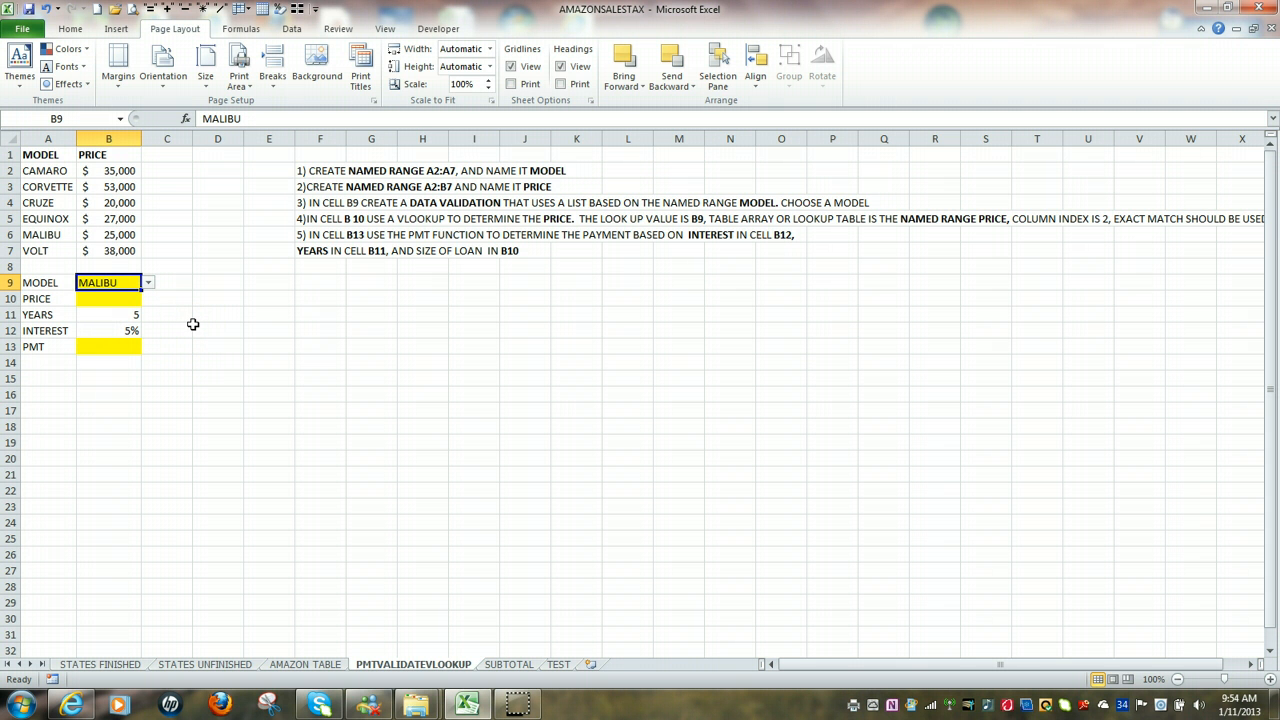
- Start a VLOOKUP function in cell B10 with B9 as the lookup value and the named range PRICE as the table array
{"action": "left_click", "coordinate": [118, 300]}
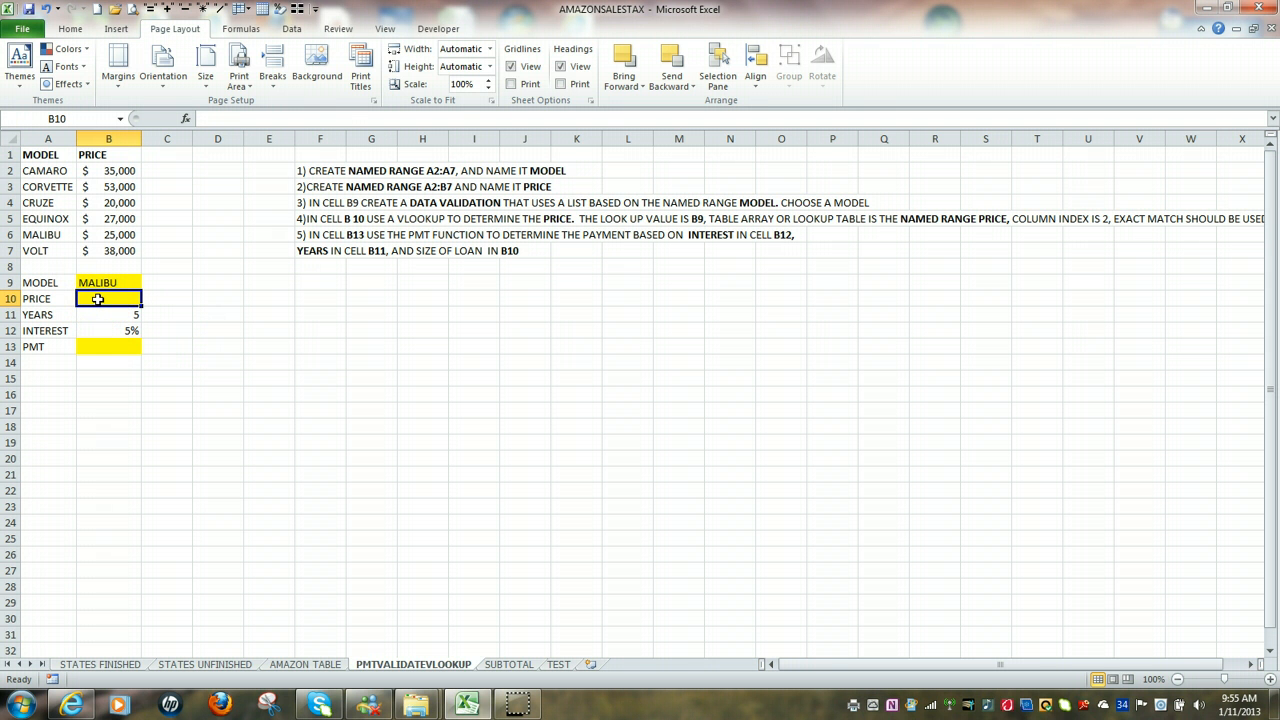
{"action": "left_click", "coordinate": [187, 119]}
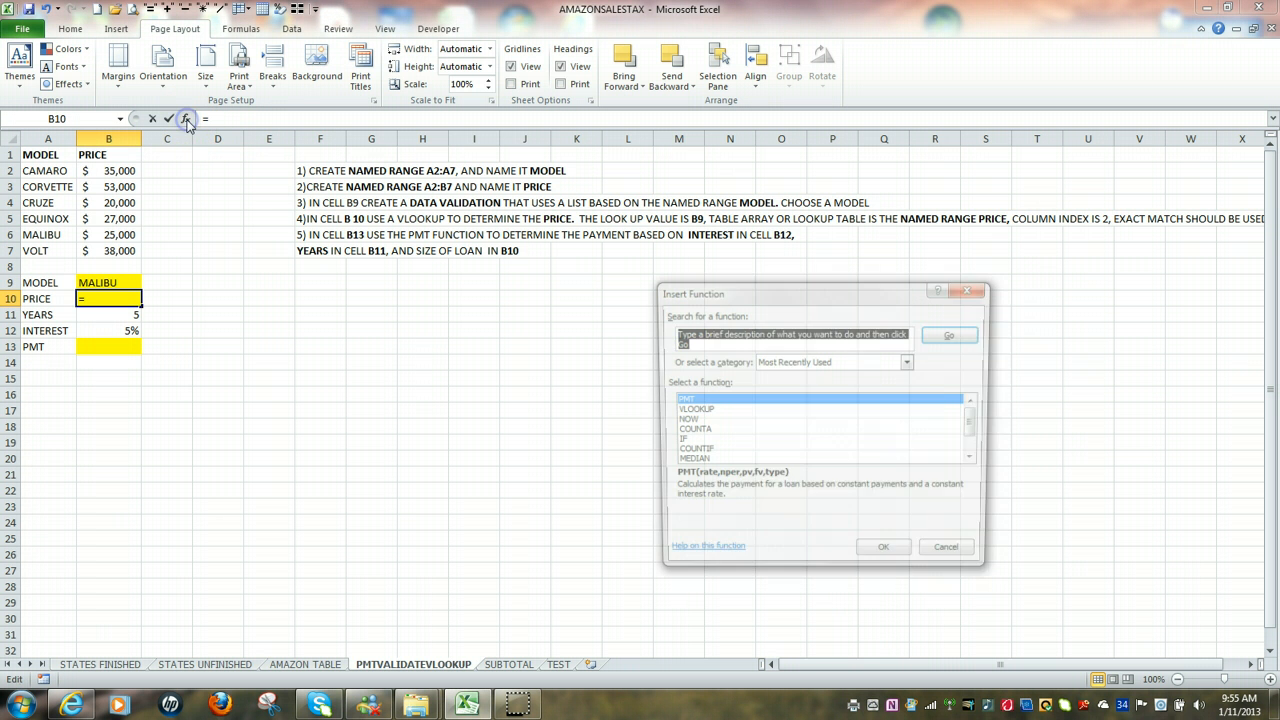
{"action": "double_click", "coordinate": [699, 413]}
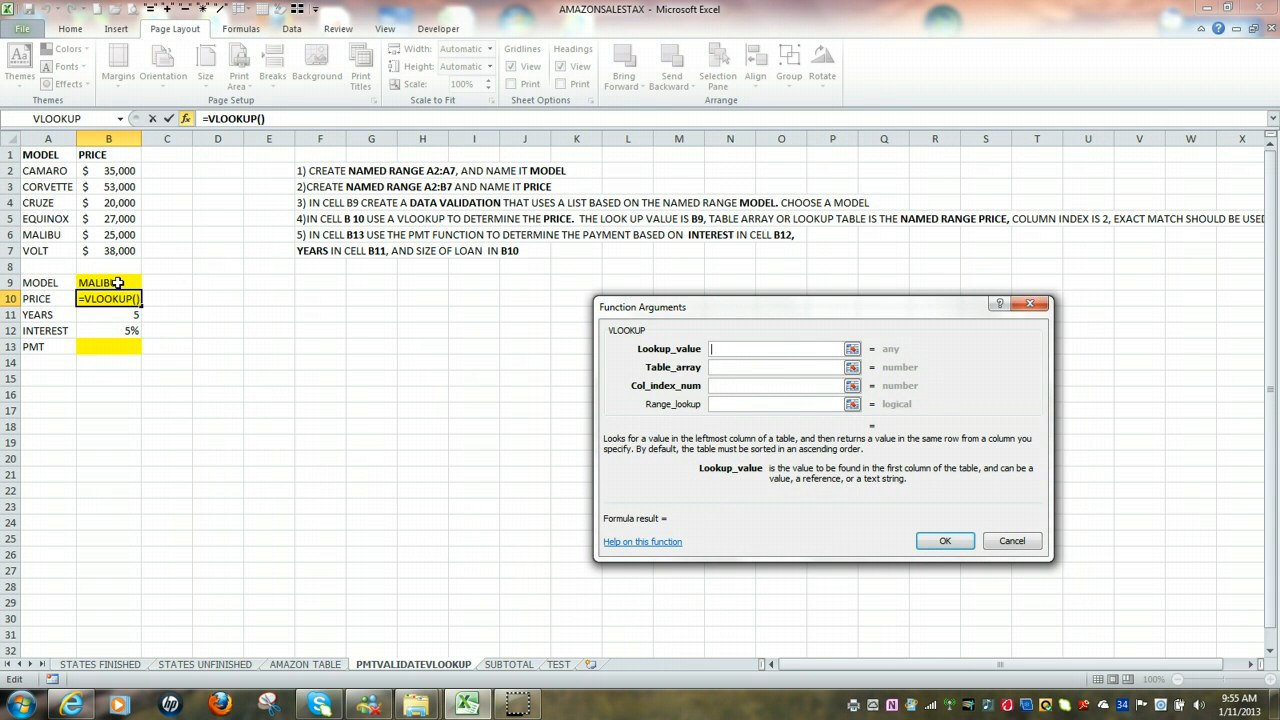
{"action": "left_click", "coordinate": [117, 283]}
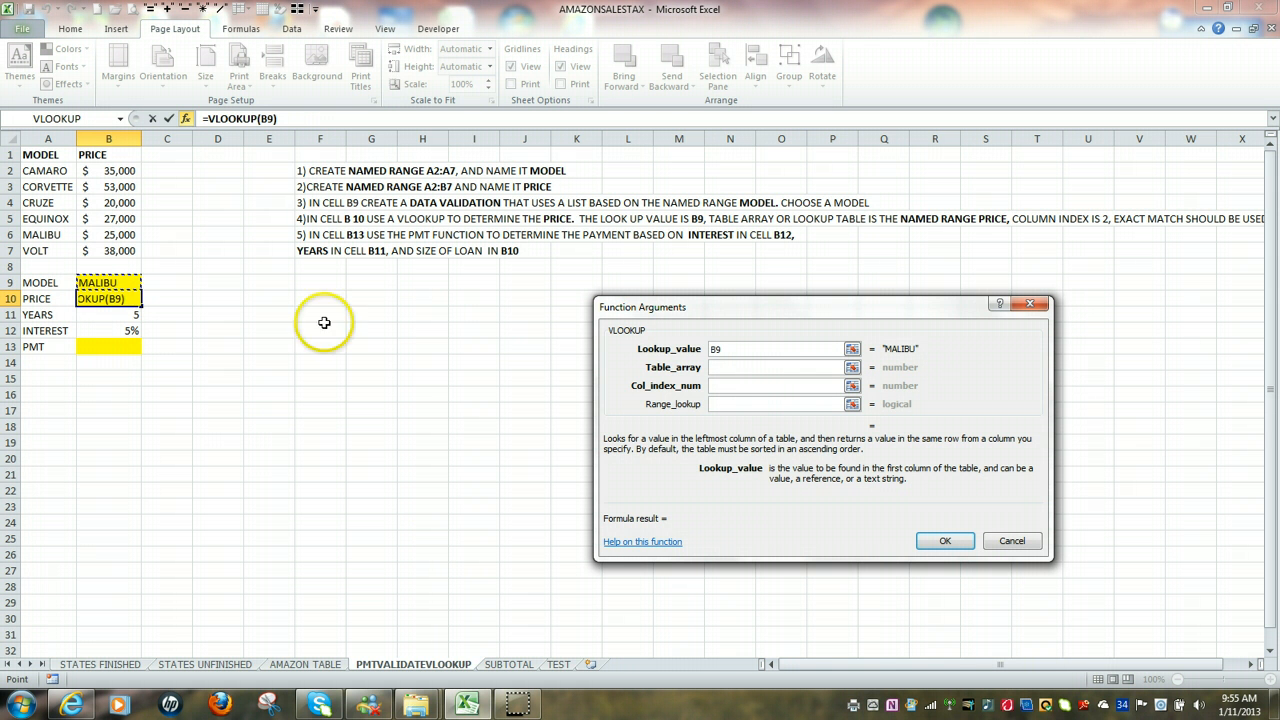
{"action": "left_click", "coordinate": [727, 367]}
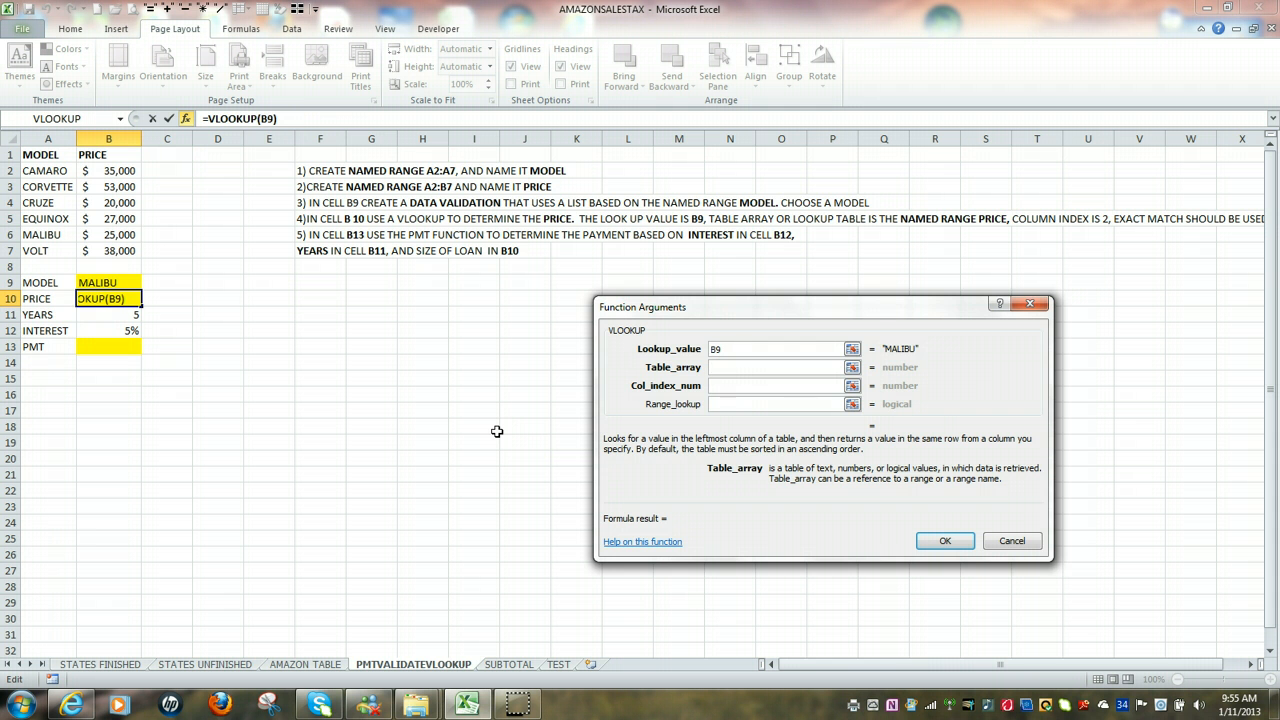
{"action": "key", "text": "F3"}
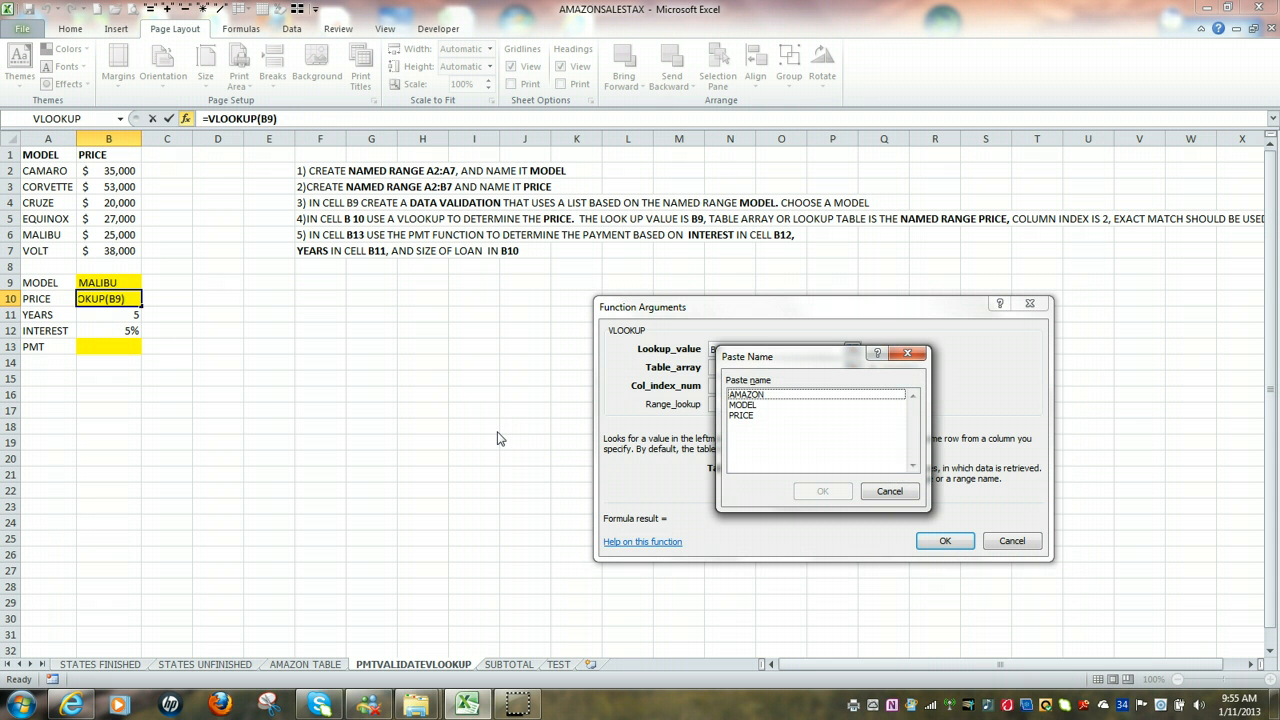
{"action": "left_click", "coordinate": [745, 420]}
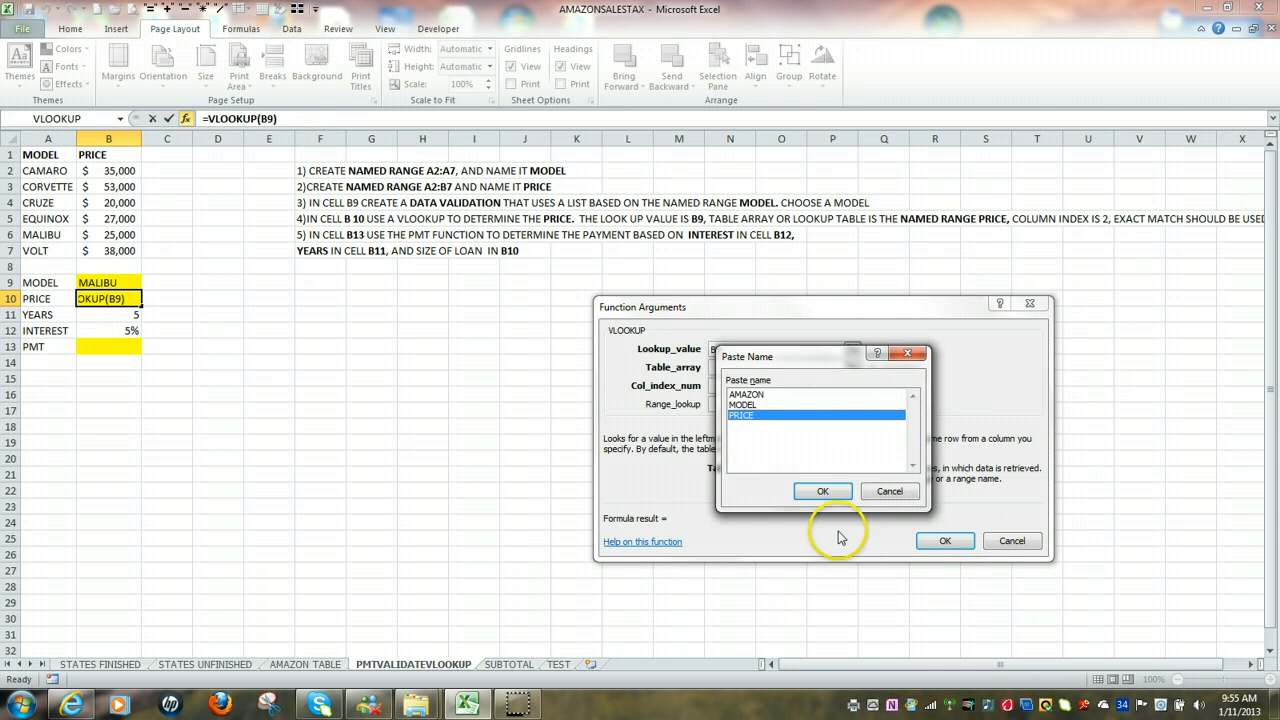
{"action": "left_click", "coordinate": [822, 491]}
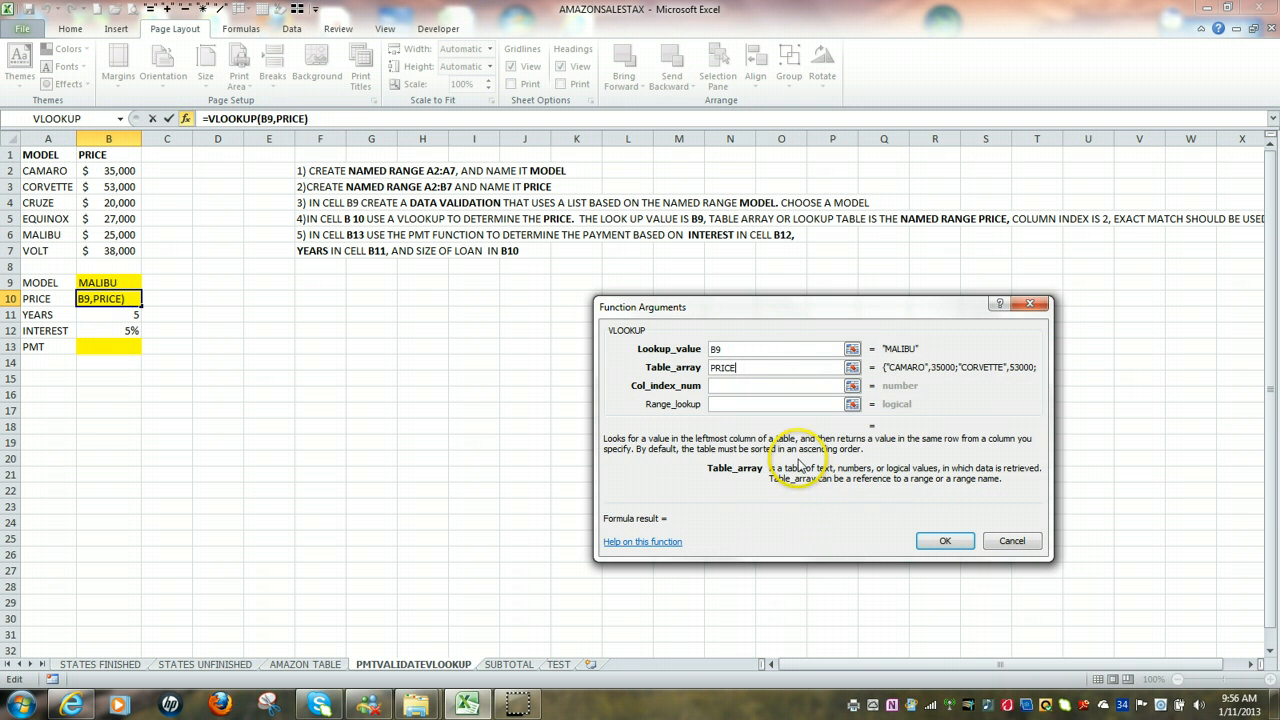
- Set the VLOOKUP column index to 2 and the range lookup to FALSE, and enter the formula in B10
{"action": "left_click", "coordinate": [726, 388]}
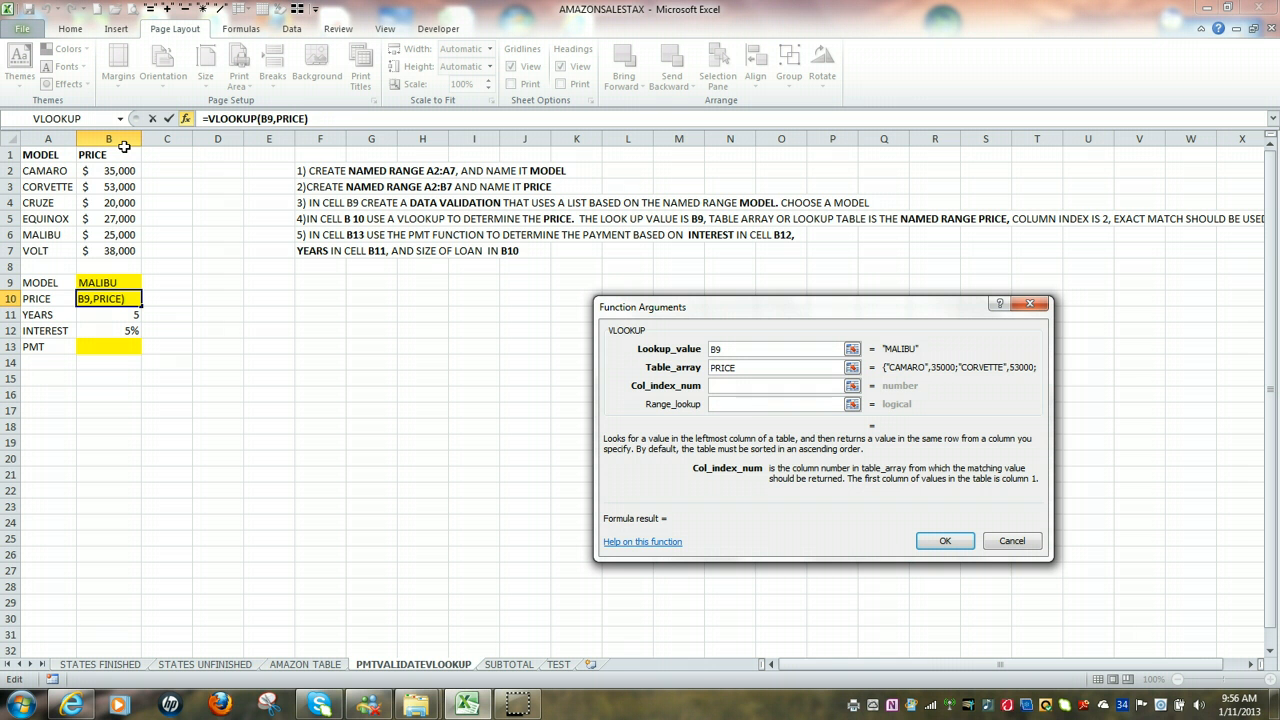
{"action": "type", "text": "2"}
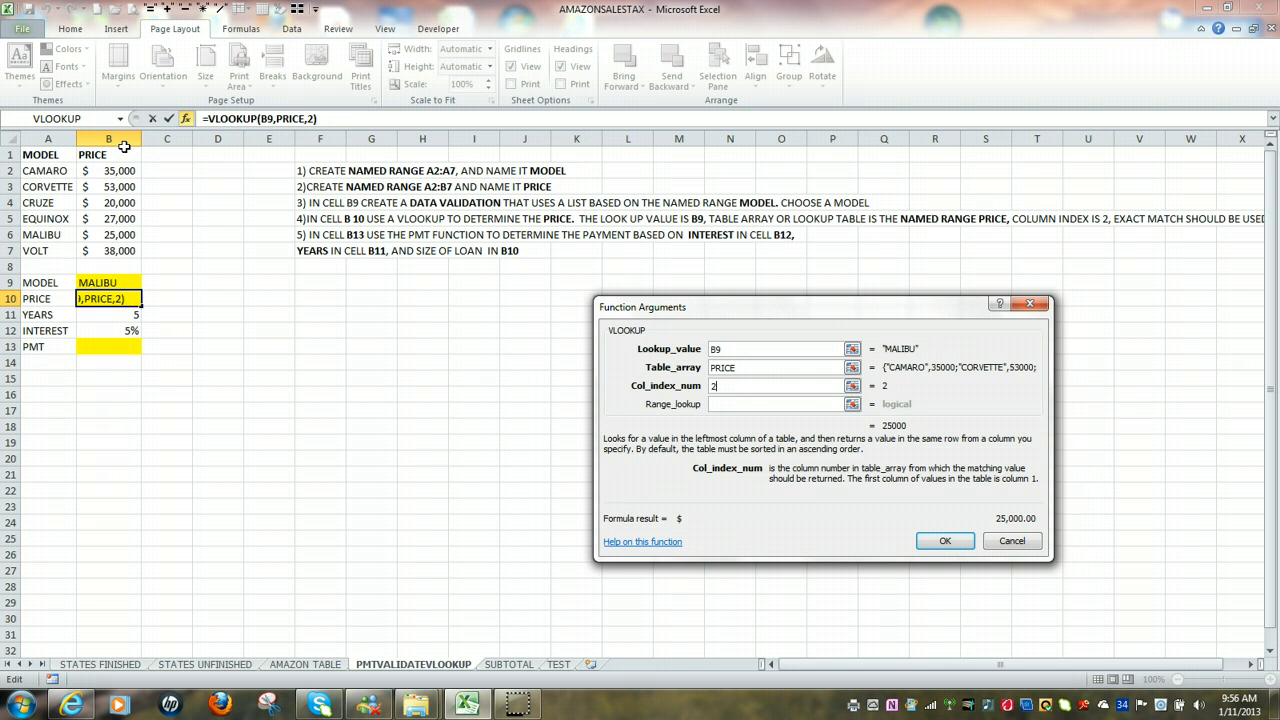
{"action": "left_click", "coordinate": [720, 403]}
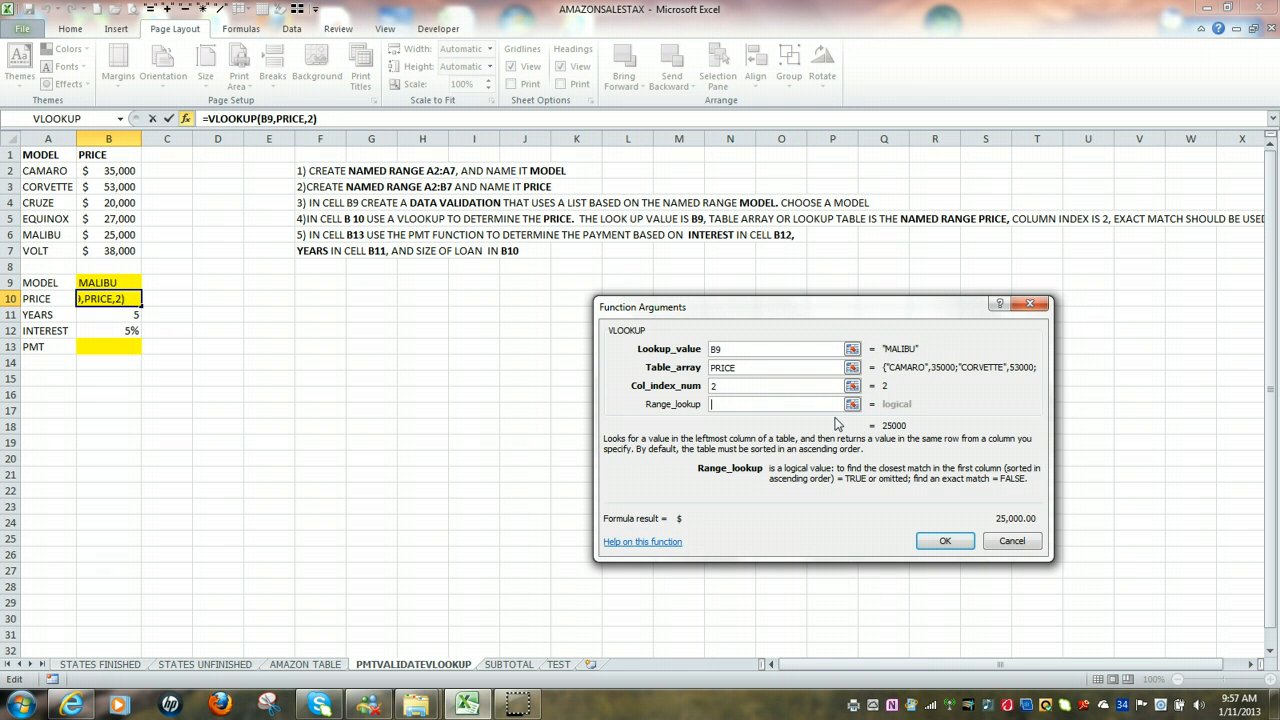
{"action": "type", "text": "FA"}
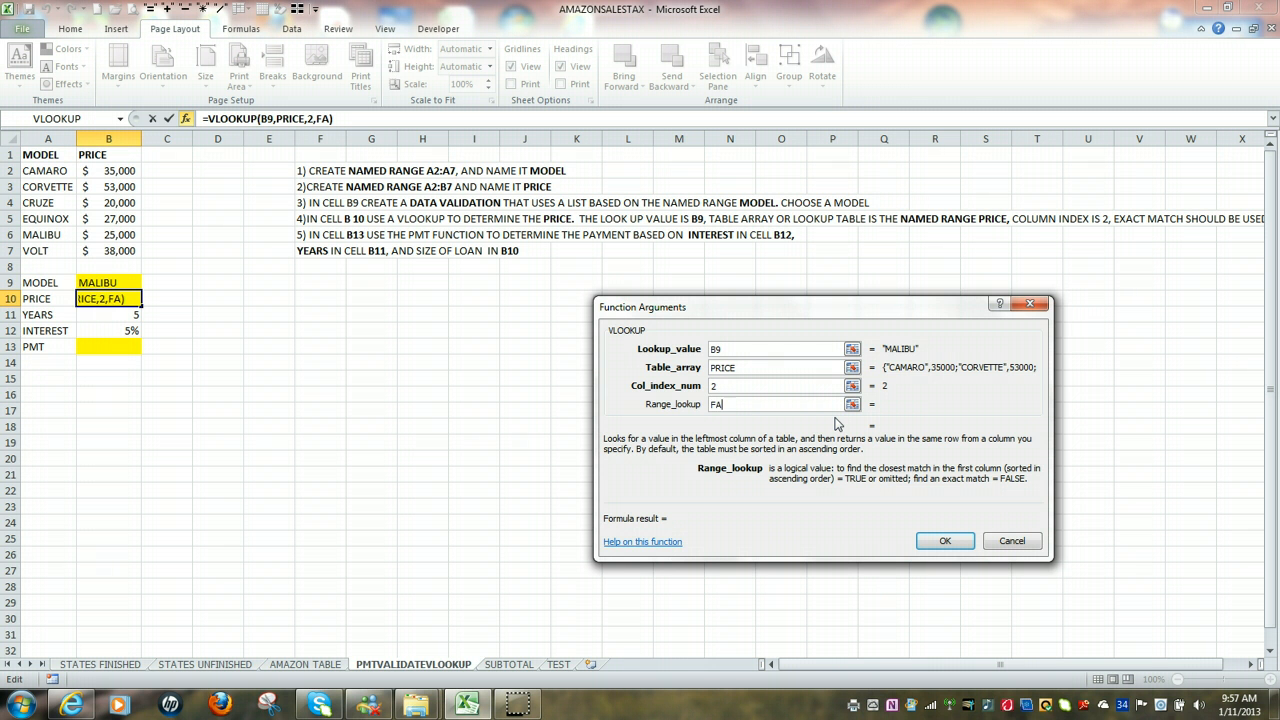
{"action": "type", "text": "LSE"}
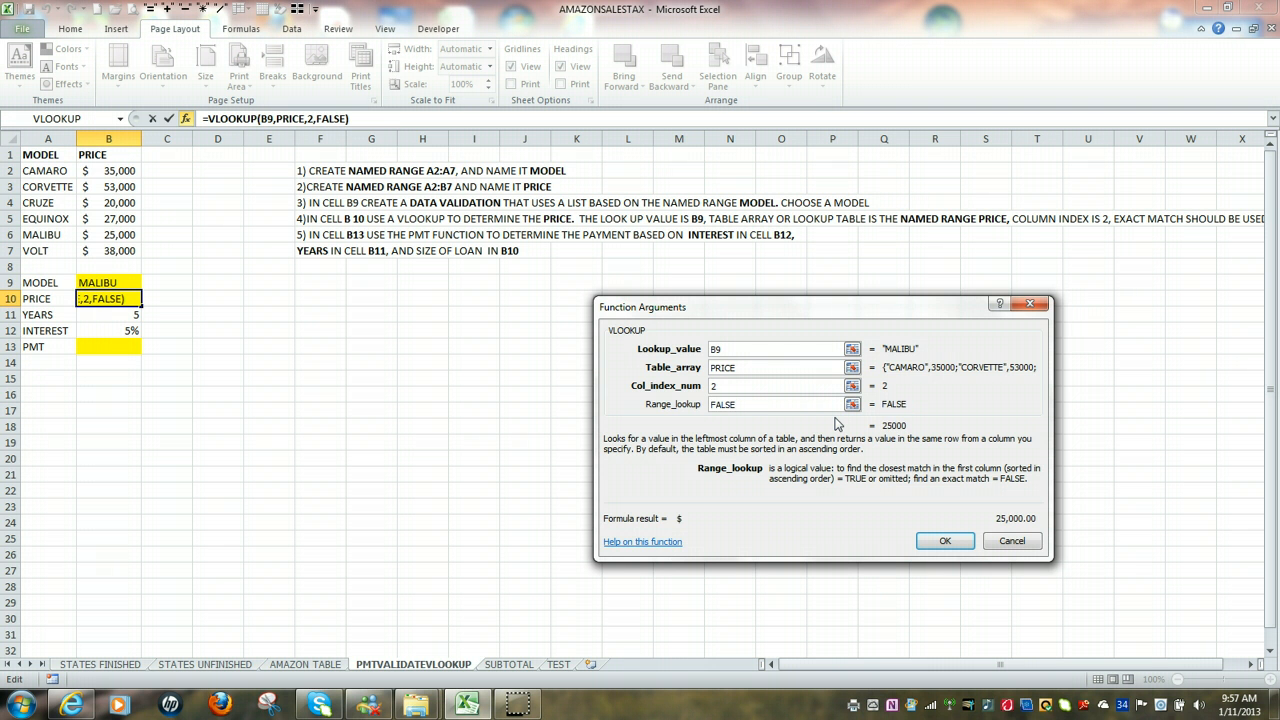
{"action": "left_click", "coordinate": [945, 541]}
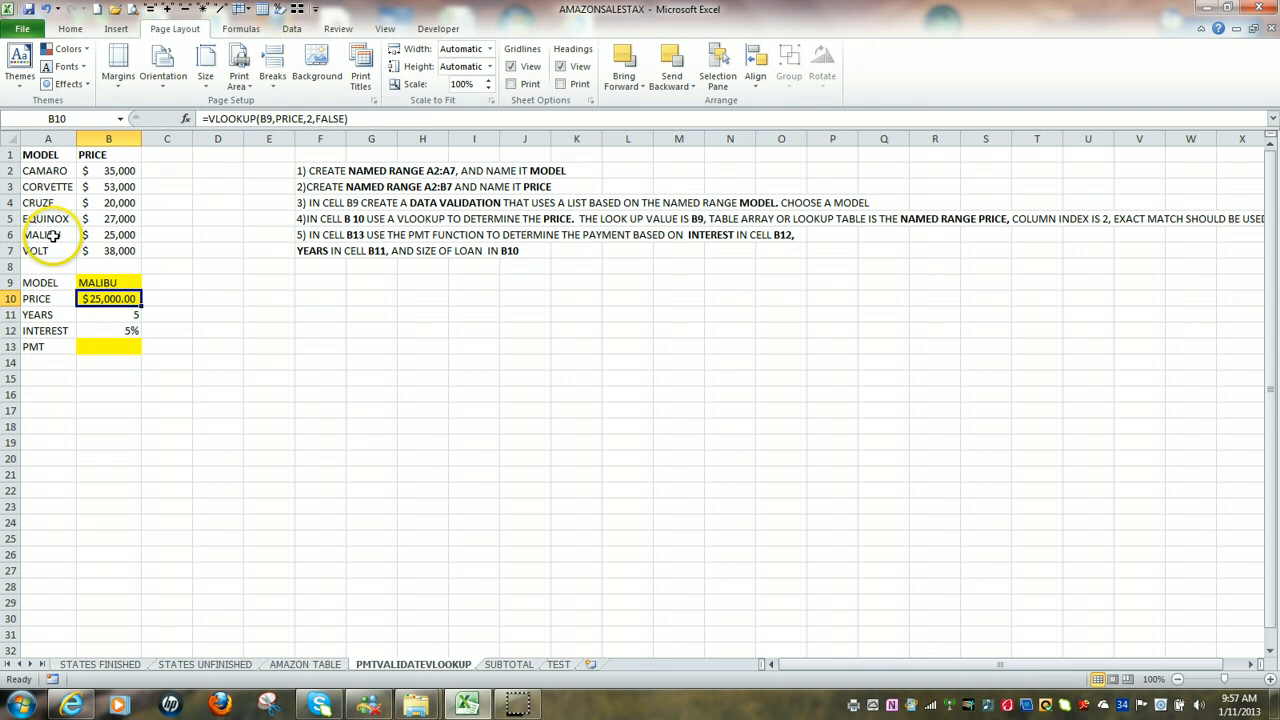
- Choose CORVETTE from the model list in cell B9 to test the price lookup
{"action": "left_click", "coordinate": [134, 284]}
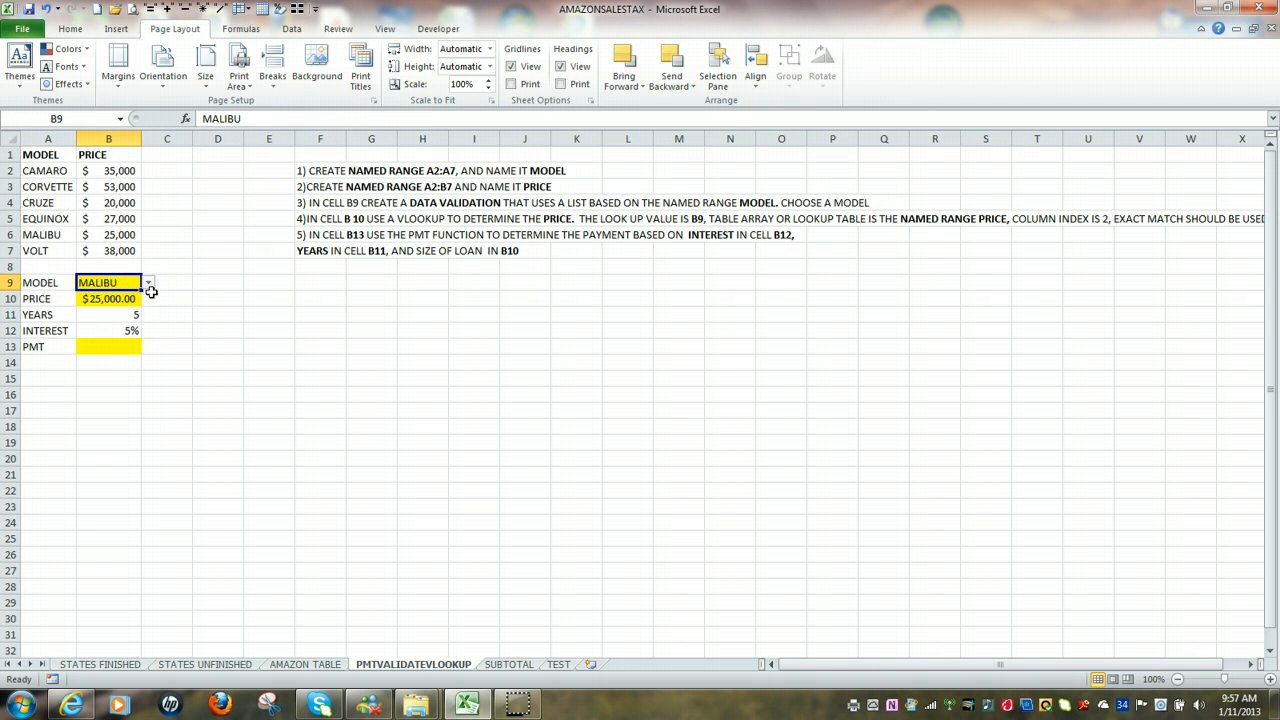
{"action": "left_click", "coordinate": [160, 298]}
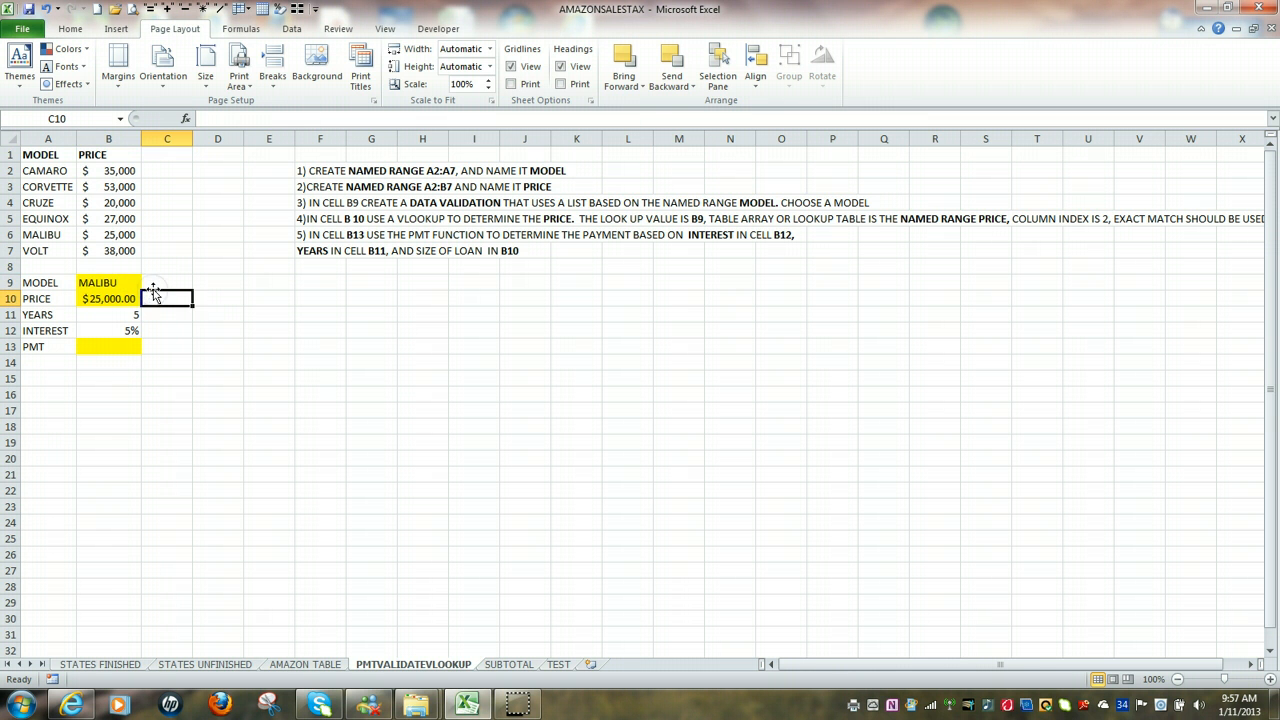
{"action": "left_click", "coordinate": [126, 284]}
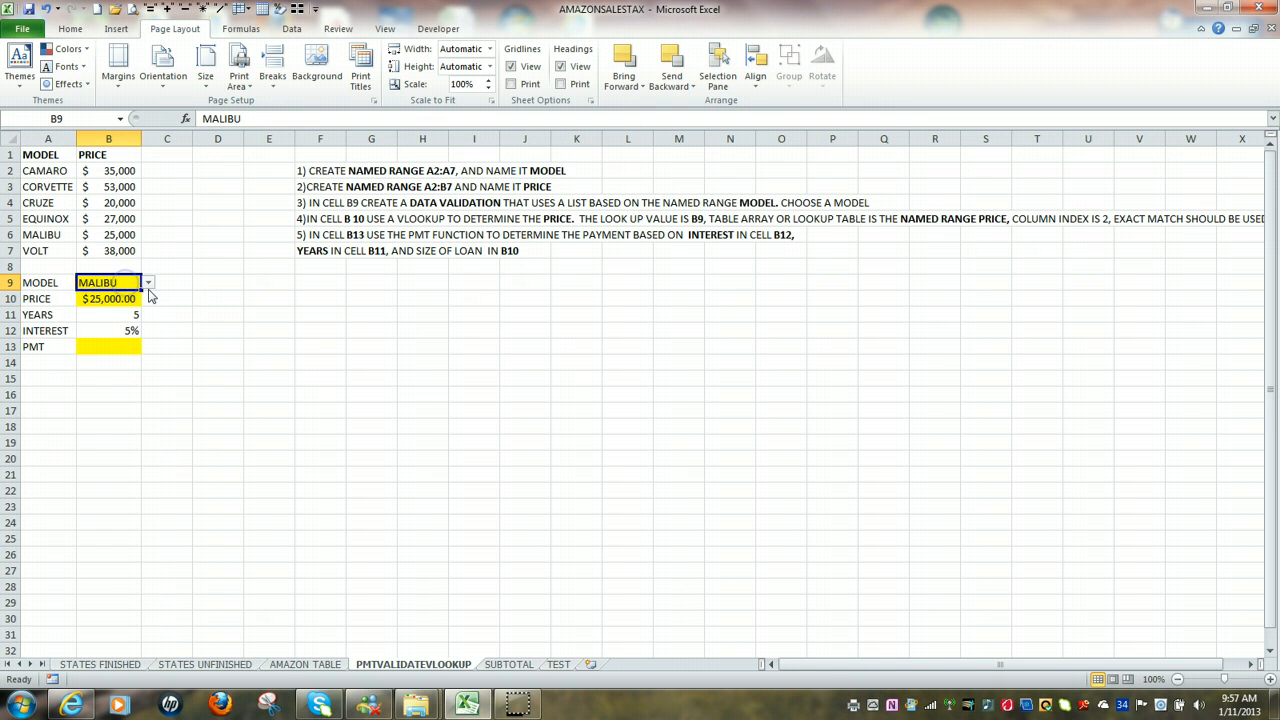
{"action": "left_click", "coordinate": [148, 285]}
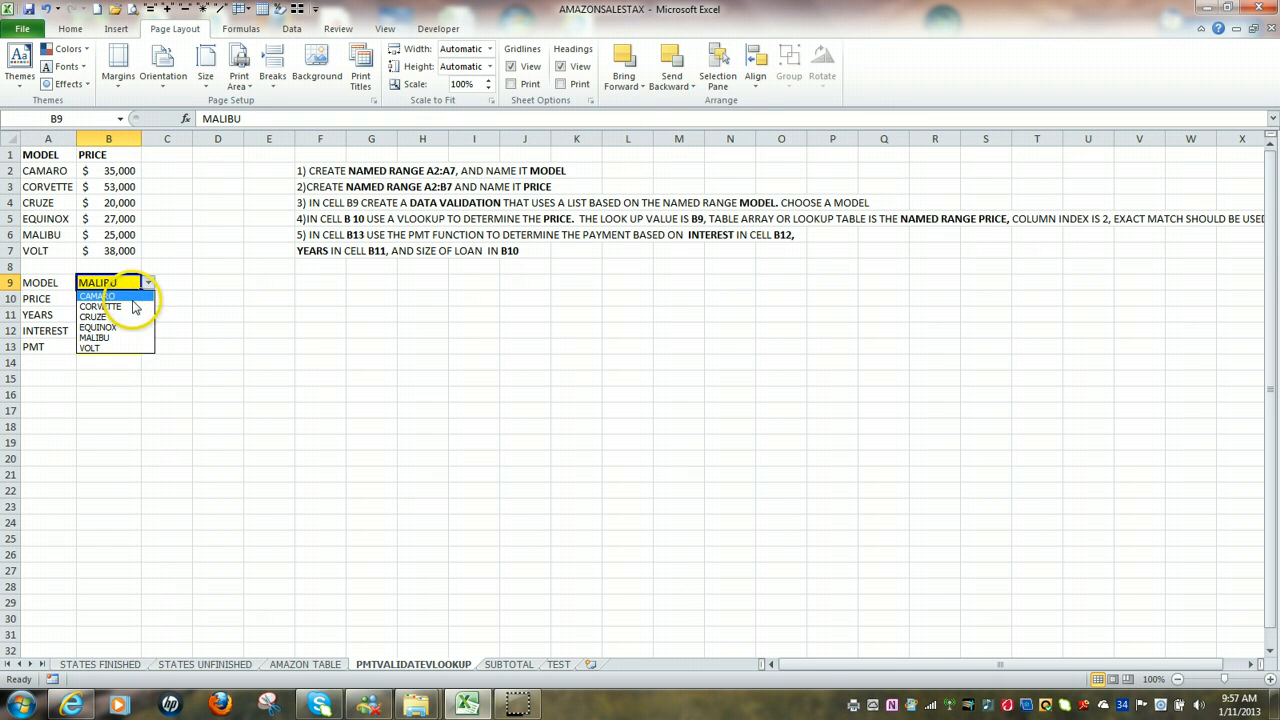
{"action": "left_click", "coordinate": [130, 306]}
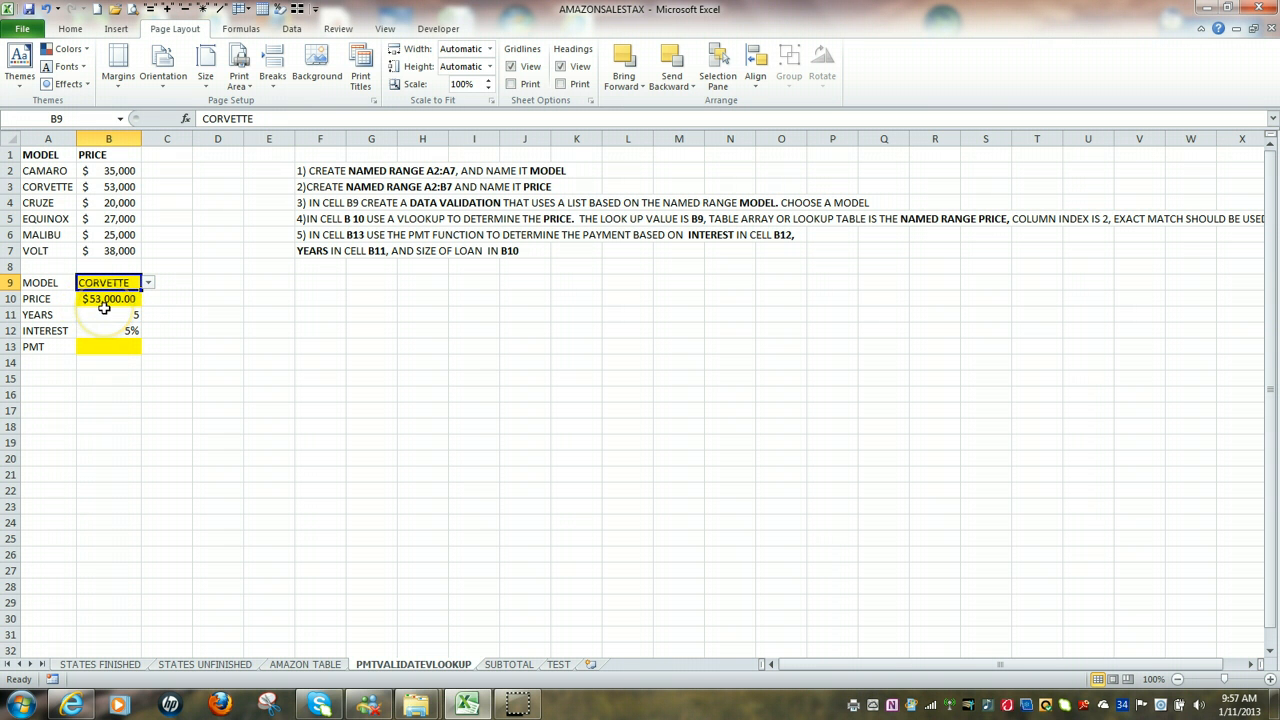
{"action": "left_click", "coordinate": [107, 284]}
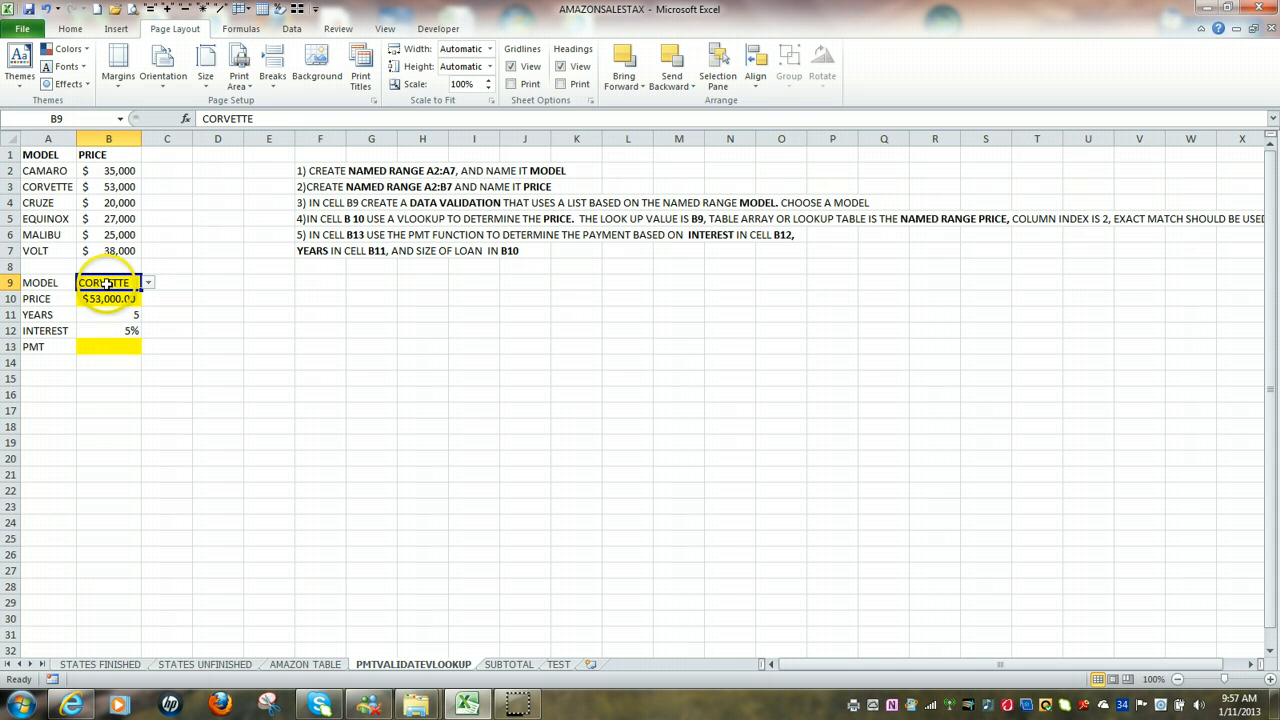
- Start a PMT function in cell B13 with the monthly rate B12/12
{"action": "left_click", "coordinate": [92, 348]}
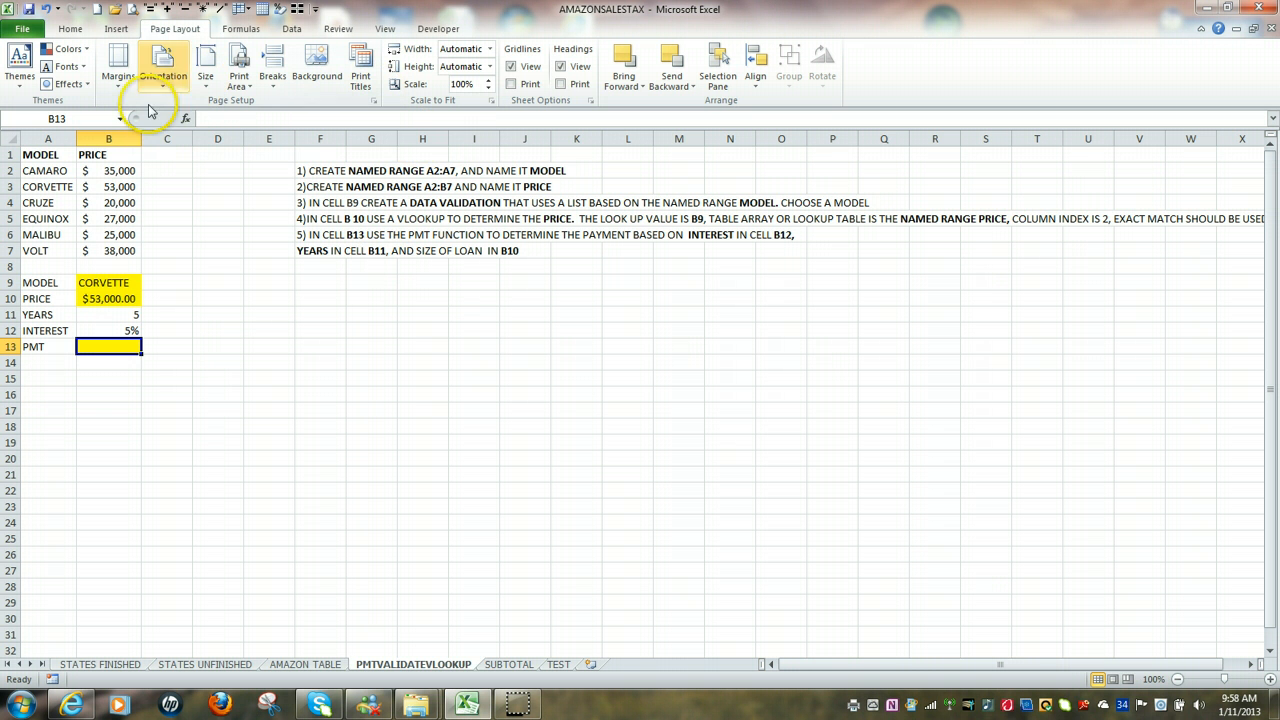
{"action": "left_click", "coordinate": [187, 119]}
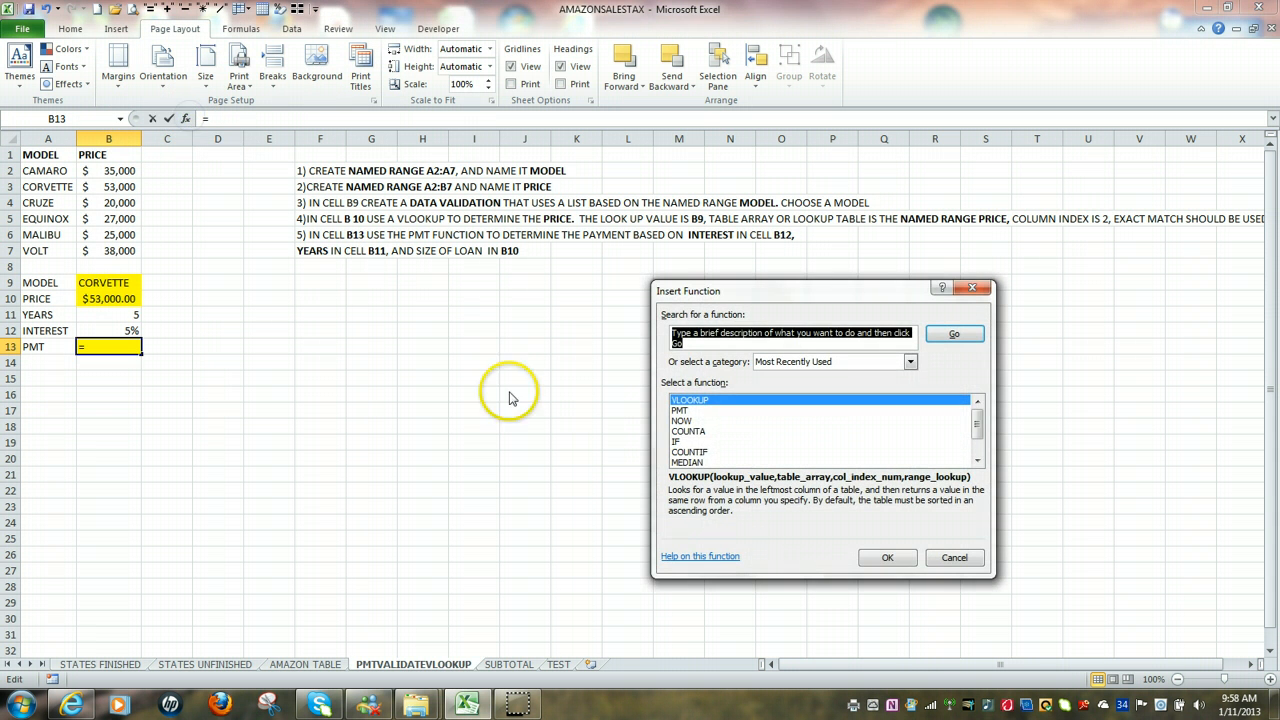
{"action": "double_click", "coordinate": [685, 410]}
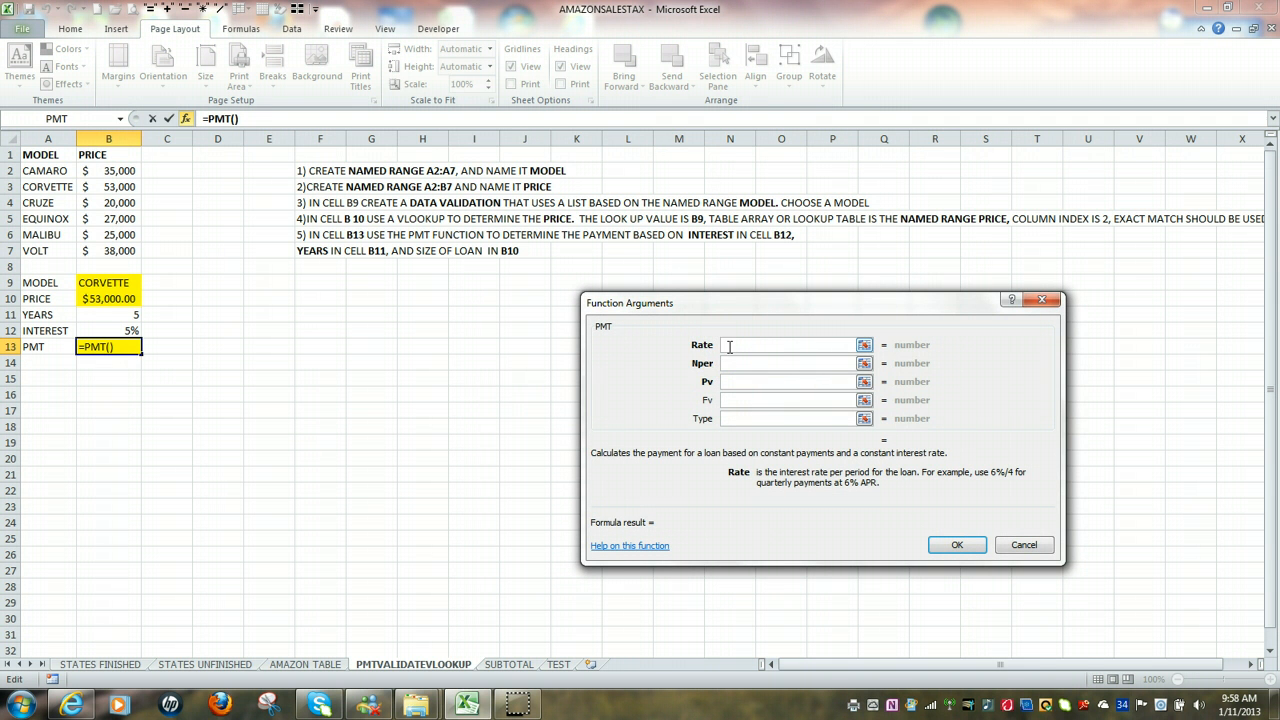
{"action": "left_click", "coordinate": [125, 330]}
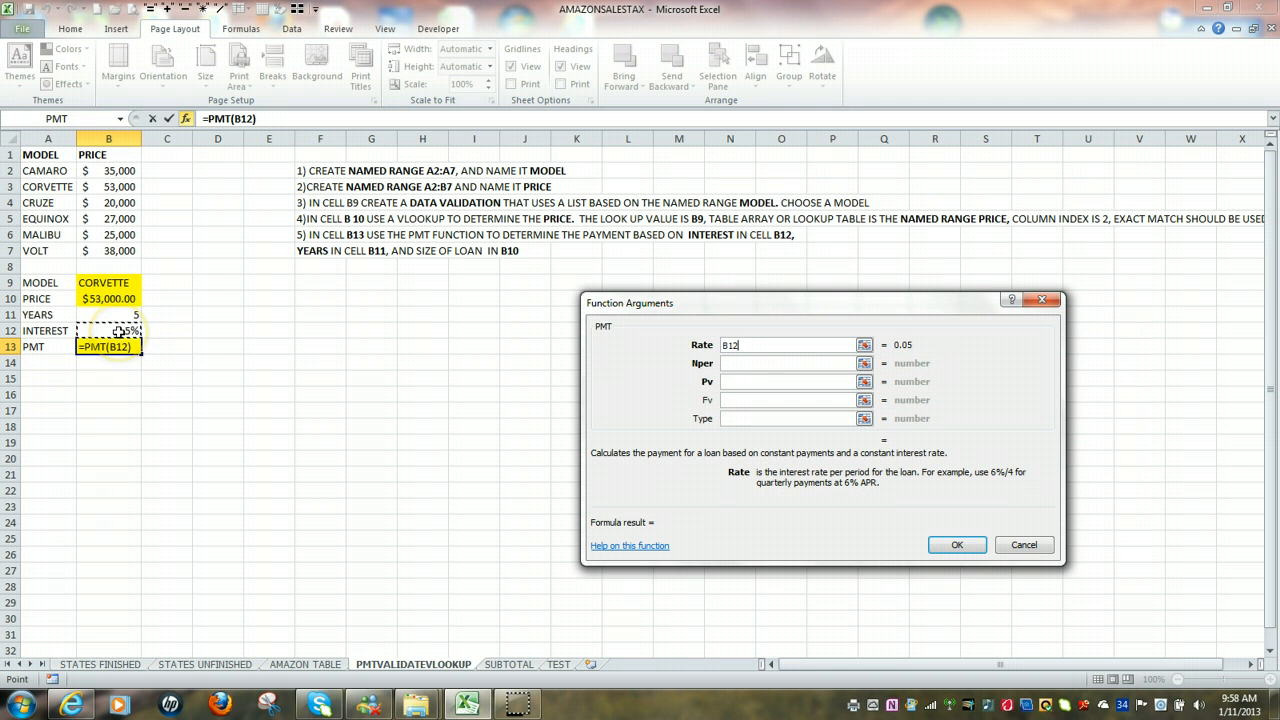
{"action": "type", "text": "/12"}
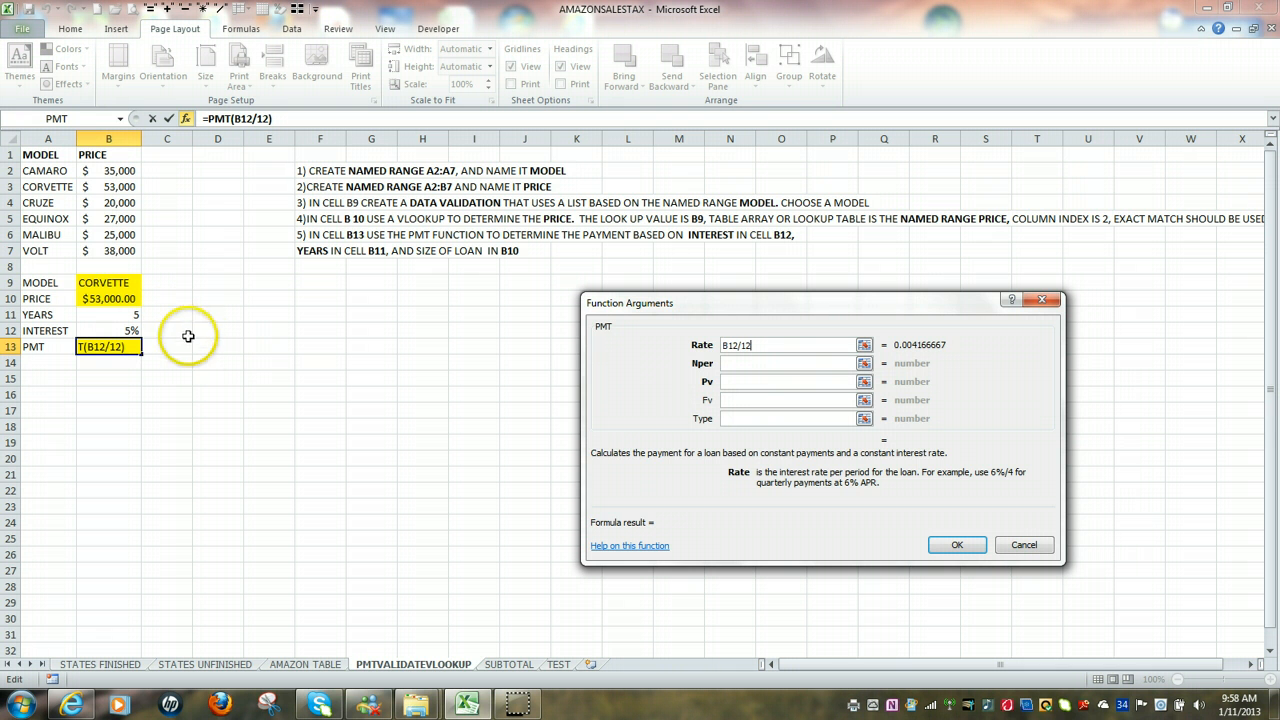
- Set the PMT number of payments to B11*12 and the present value to -B10, and enter the formula in B13
{"action": "left_click", "coordinate": [740, 364]}
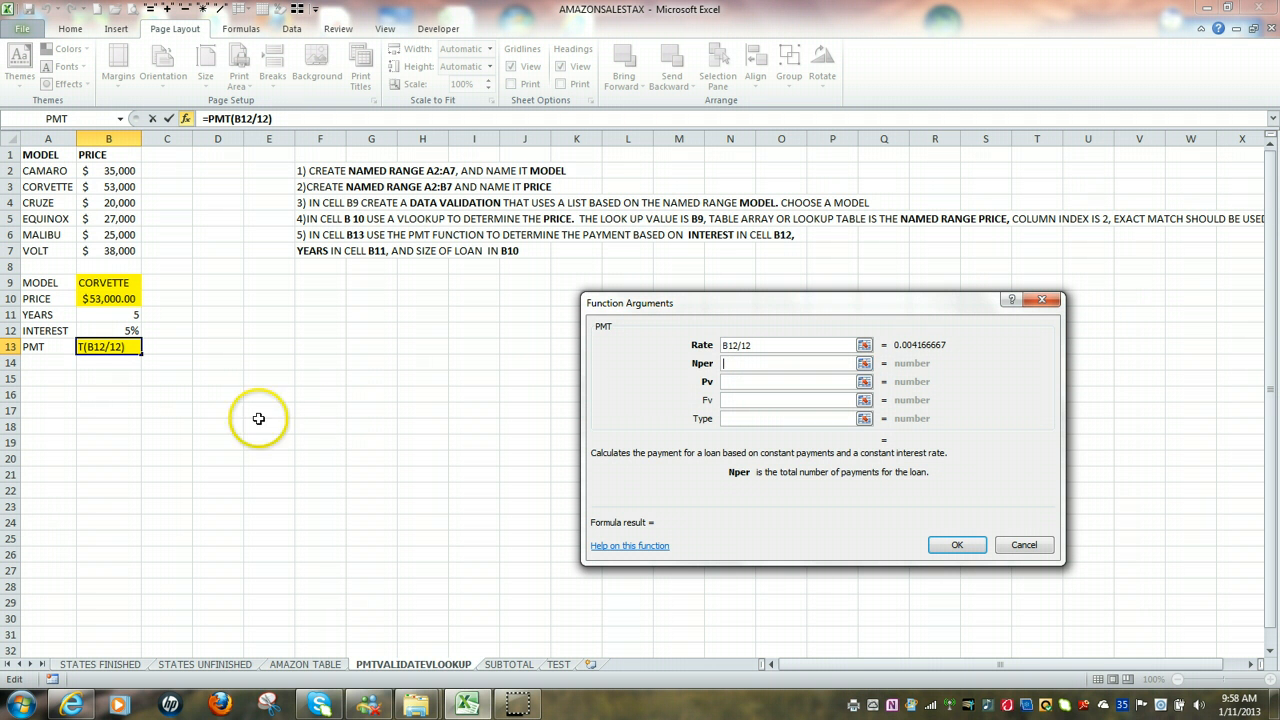
{"action": "left_click", "coordinate": [129, 314]}
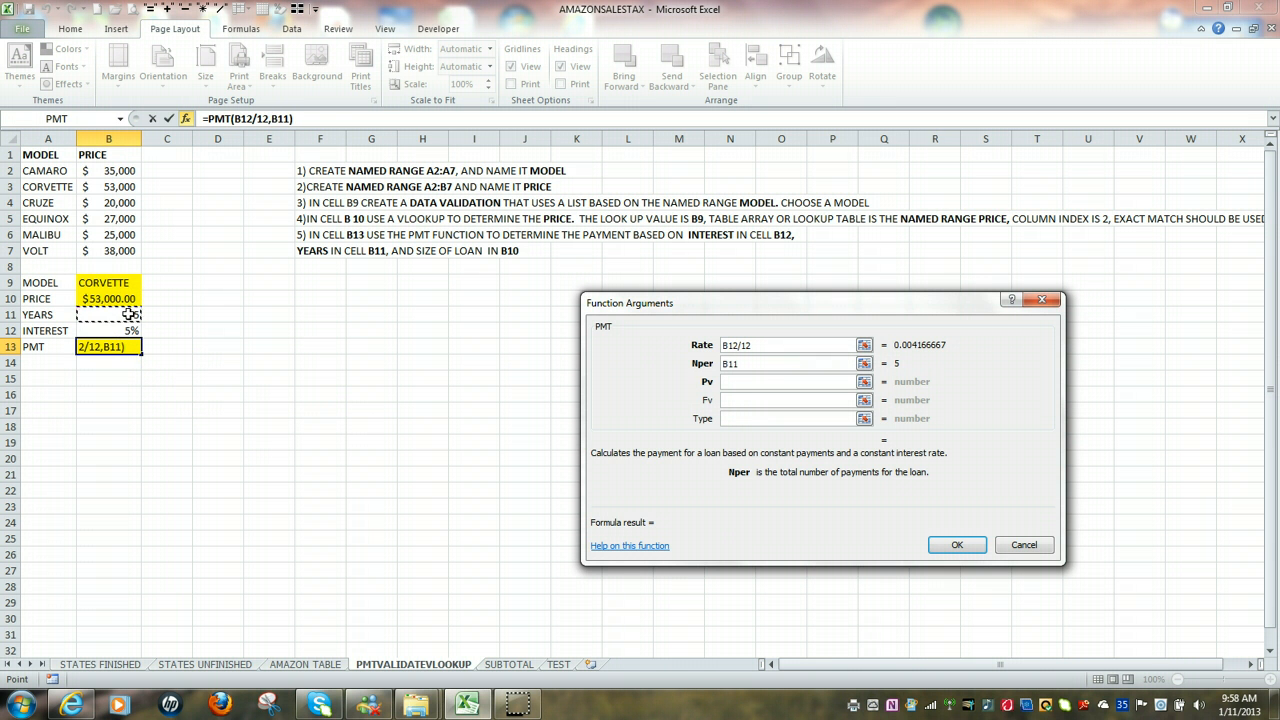
{"action": "type", "text": "*12"}
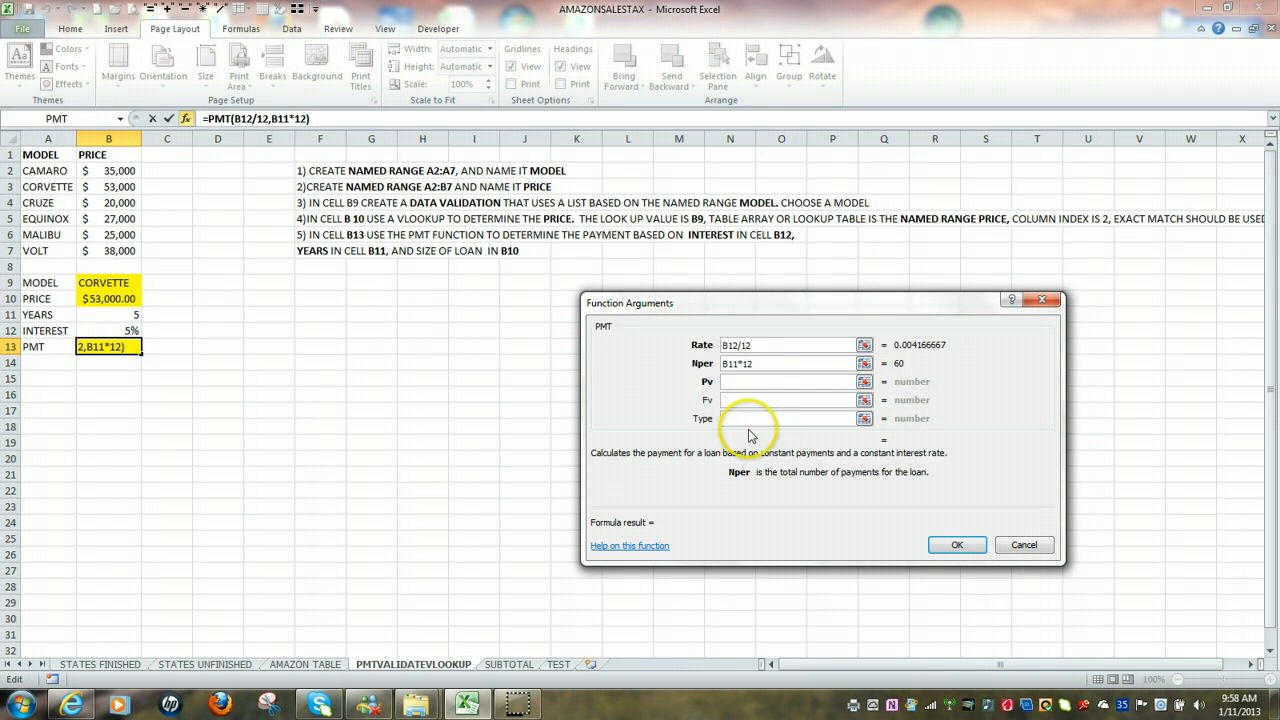
{"action": "left_click", "coordinate": [730, 381]}
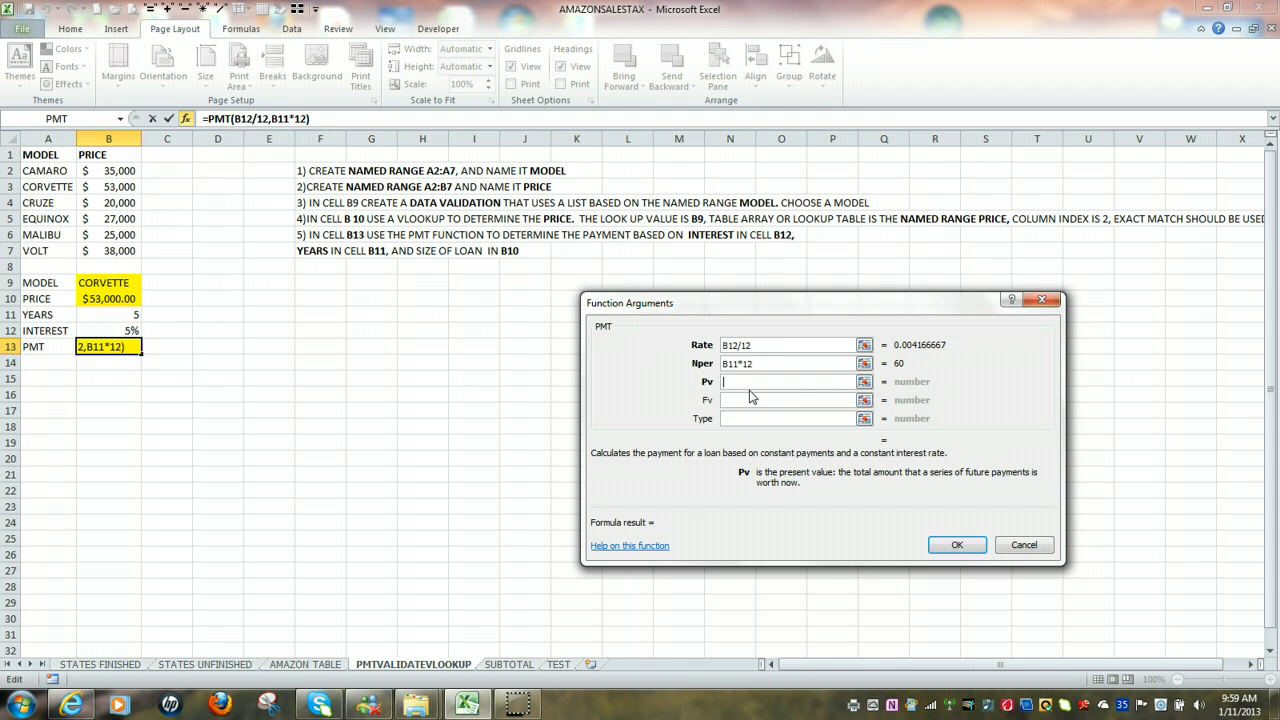
{"action": "type", "text": "-"}
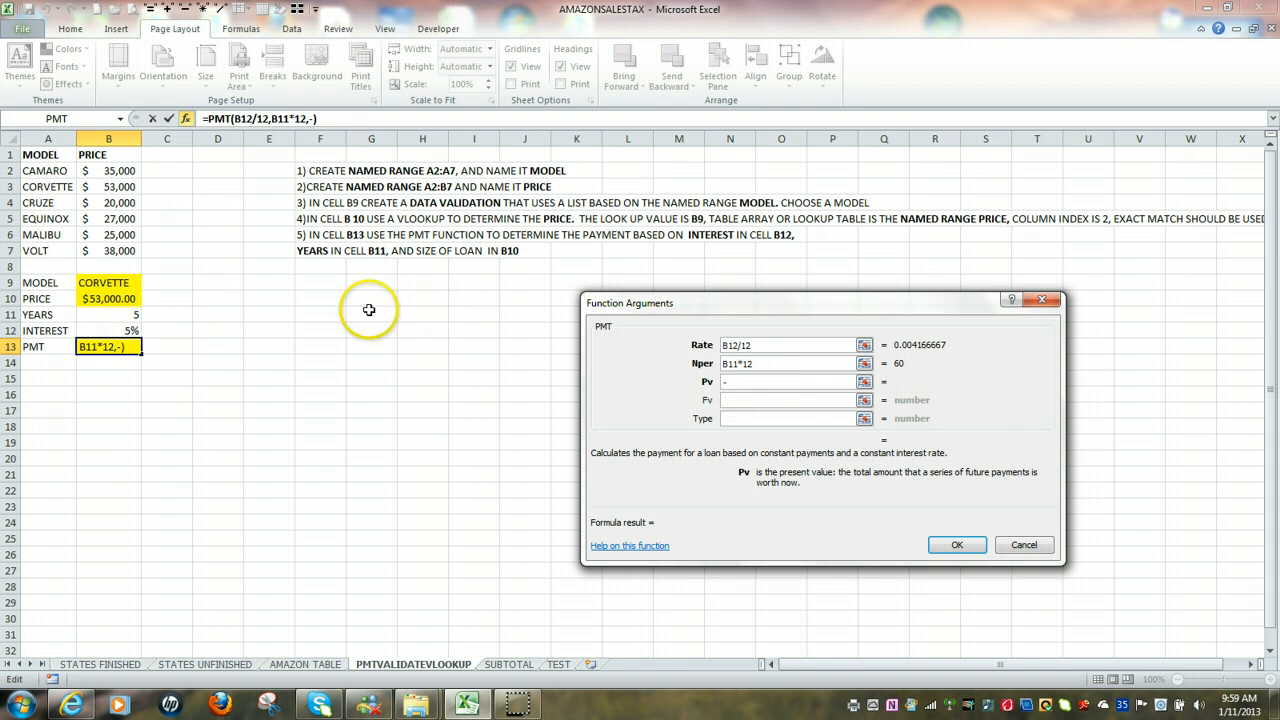
{"action": "left_click", "coordinate": [113, 298]}
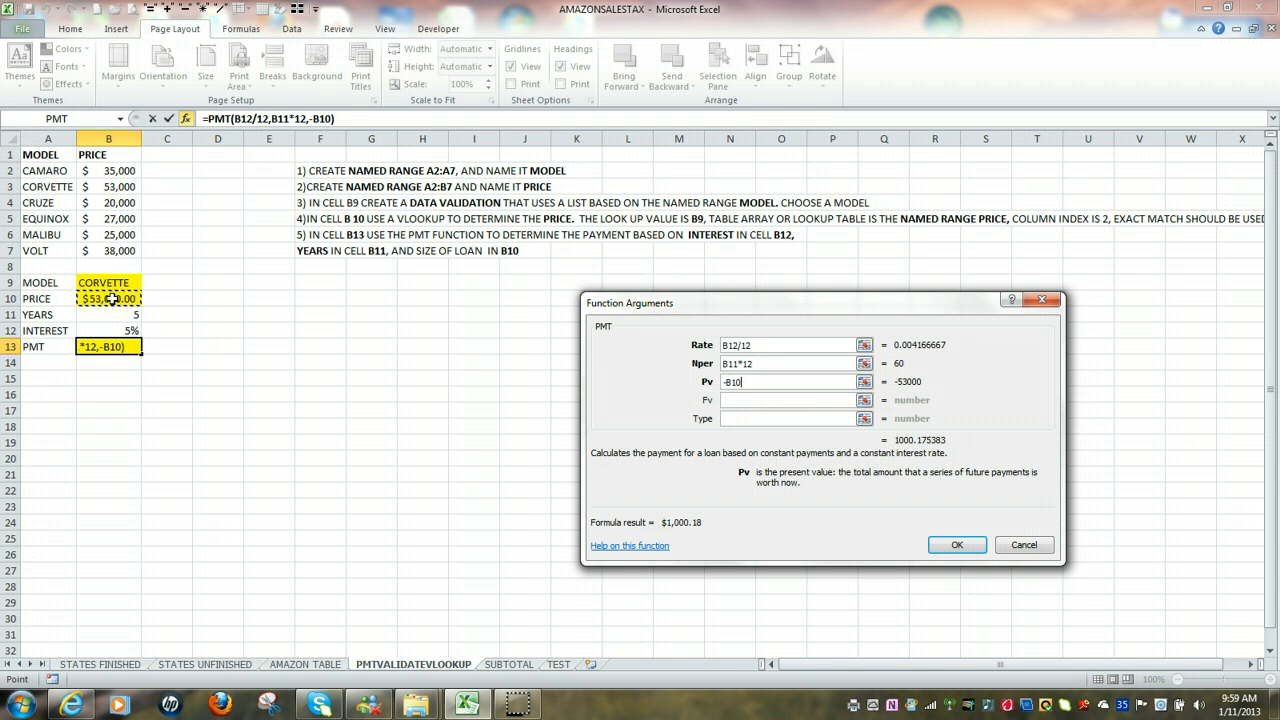
{"action": "left_click", "coordinate": [960, 546]}
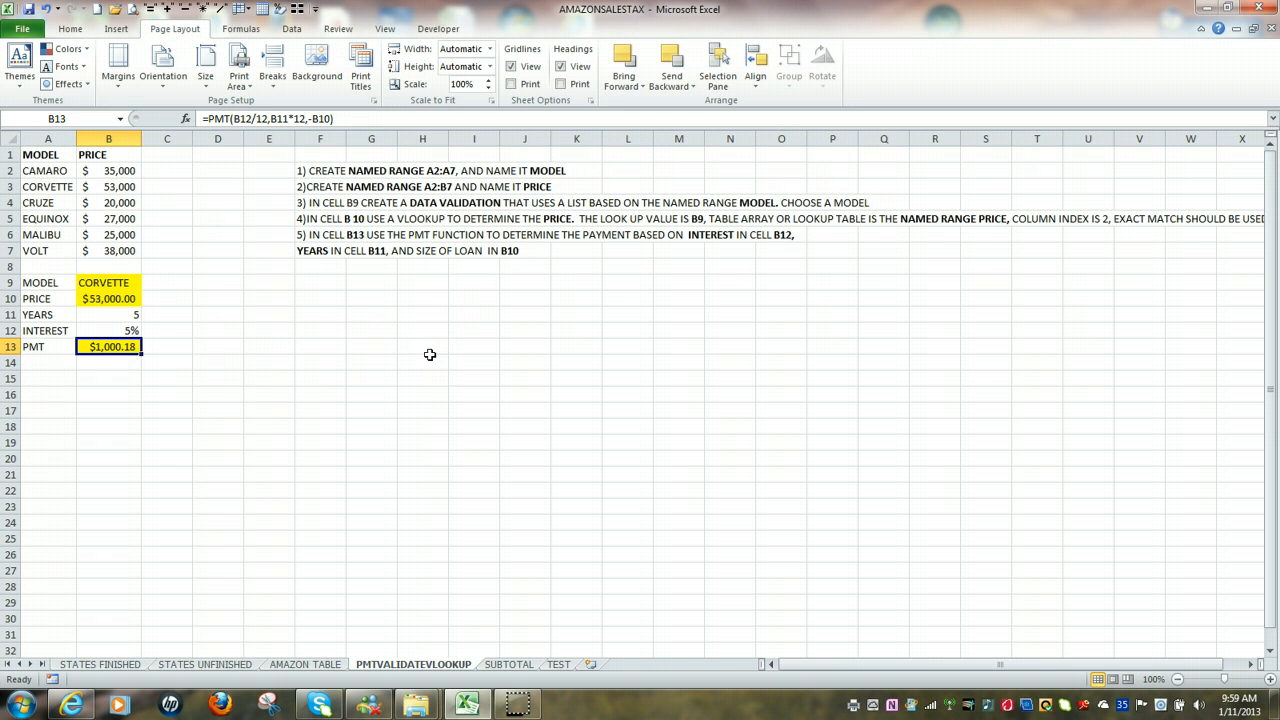
- Choose CRUZE from the model list in cell B9 to test the price and payment formulas
{"action": "left_click", "coordinate": [126, 283]}
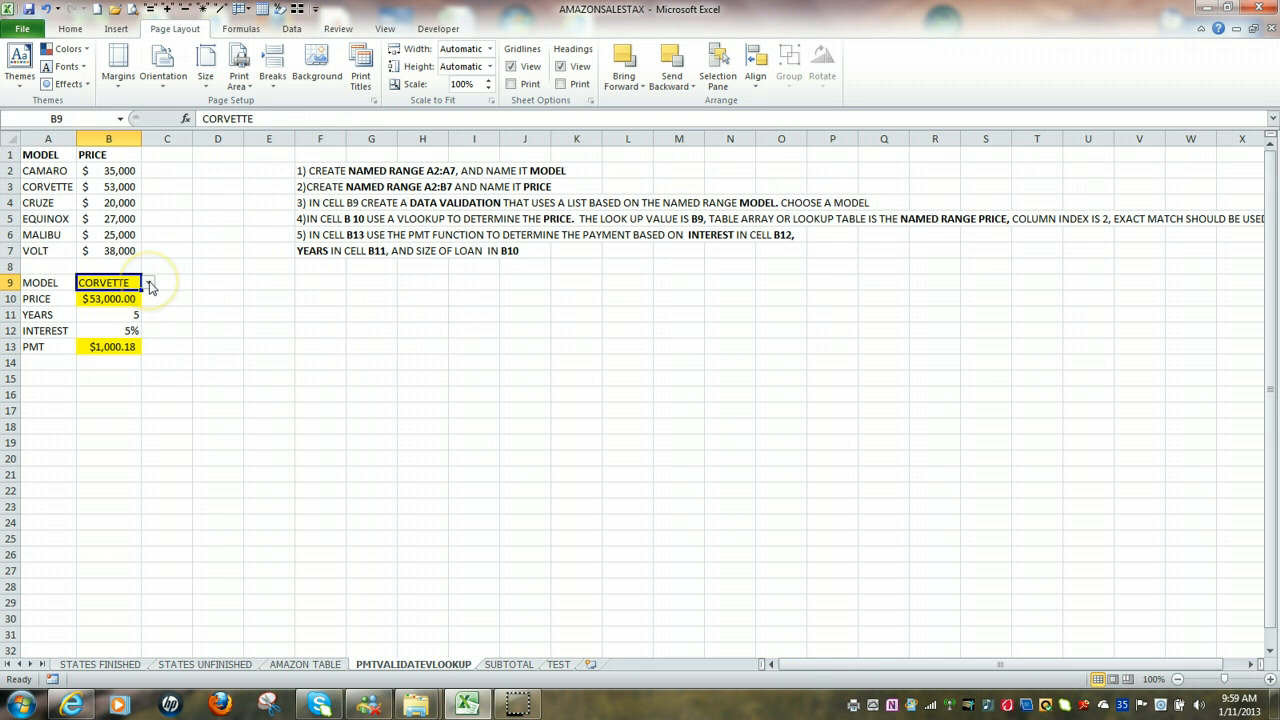
{"action": "left_click", "coordinate": [148, 285]}
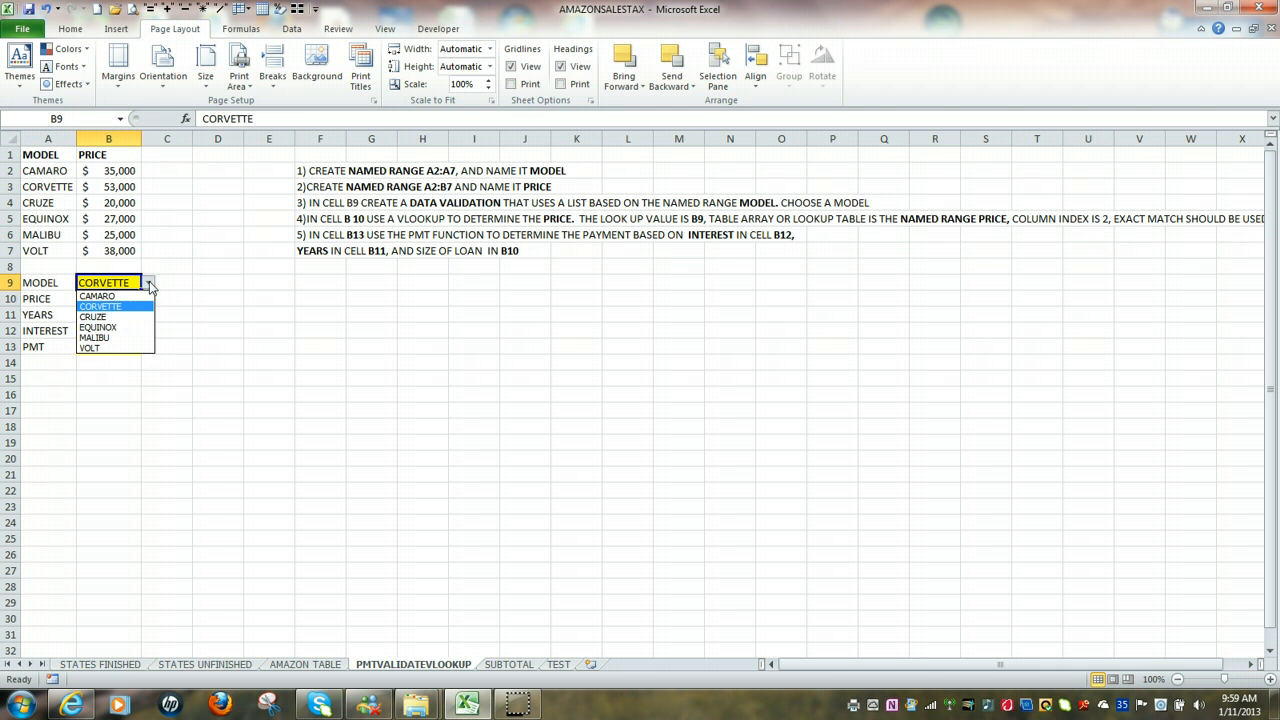
{"action": "left_click", "coordinate": [136, 318]}
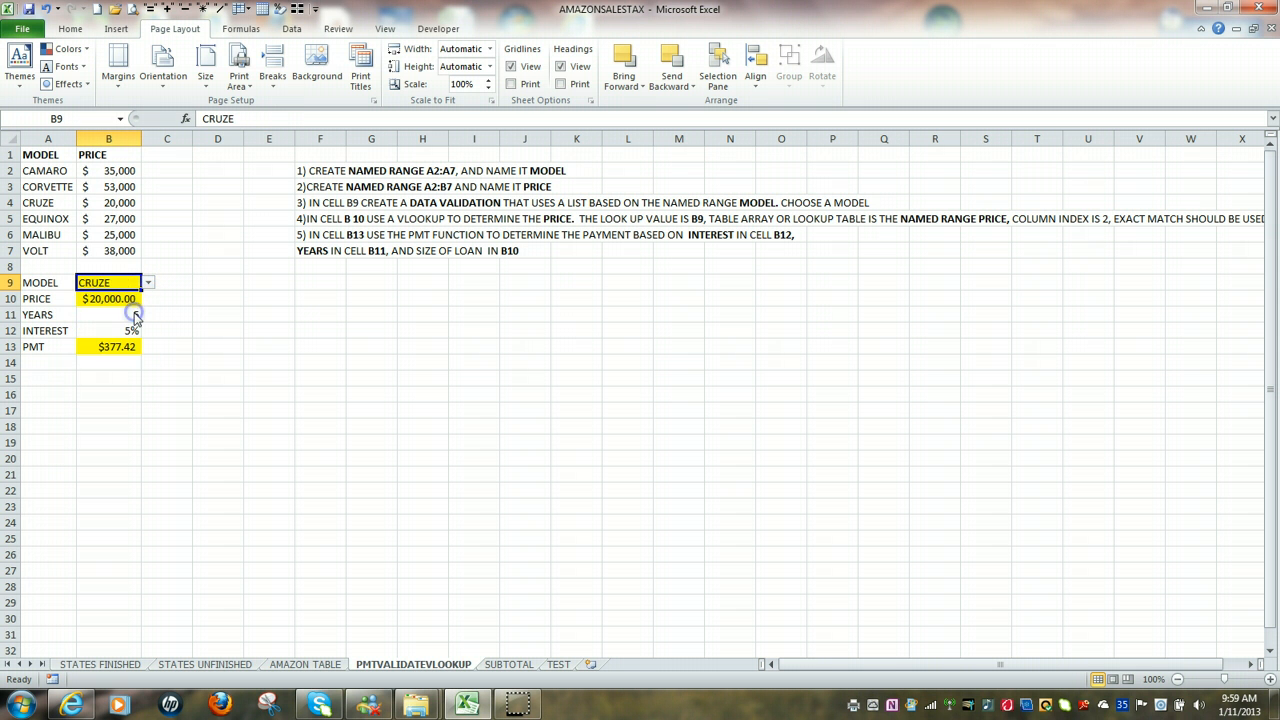